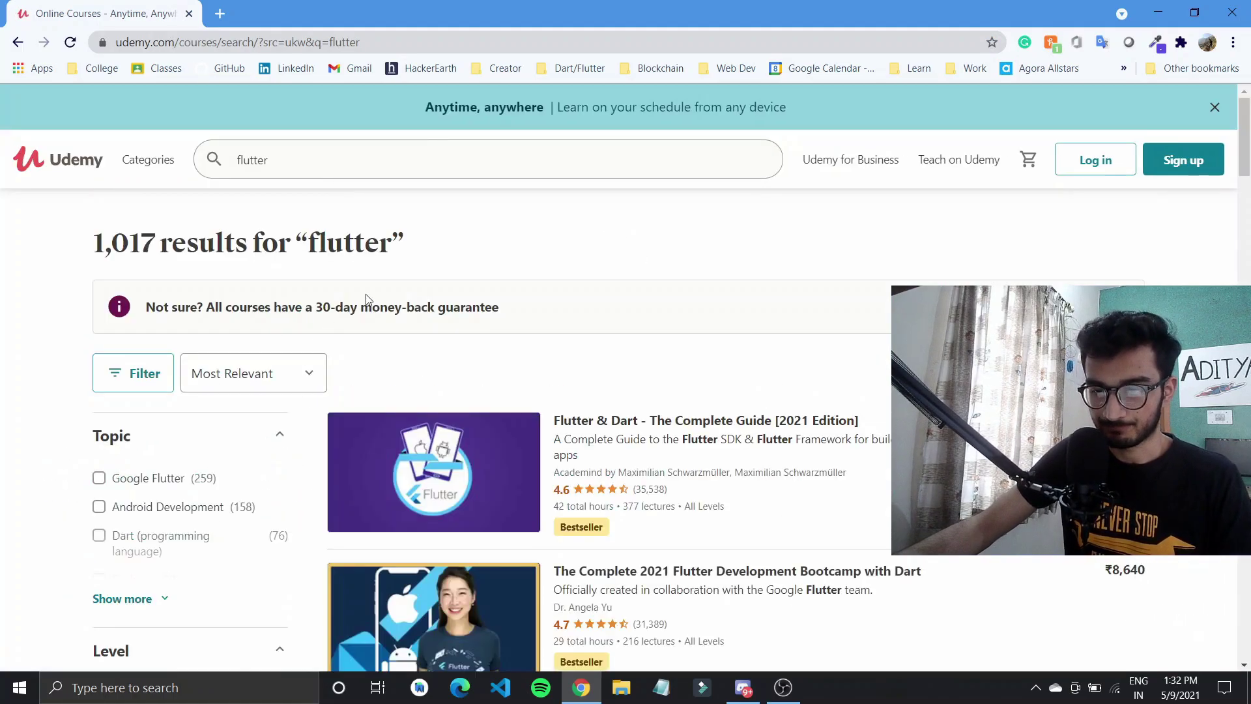
{"action": "scroll", "coordinate": [367, 297], "scroll_direction": "down", "scroll_amount": 3}
{"action": "scroll", "coordinate": [645, 243], "scroll_direction": "down", "scroll_amount": 4}
{"action": "scroll", "coordinate": [646, 244], "scroll_direction": "up", "scroll_amount": 4}
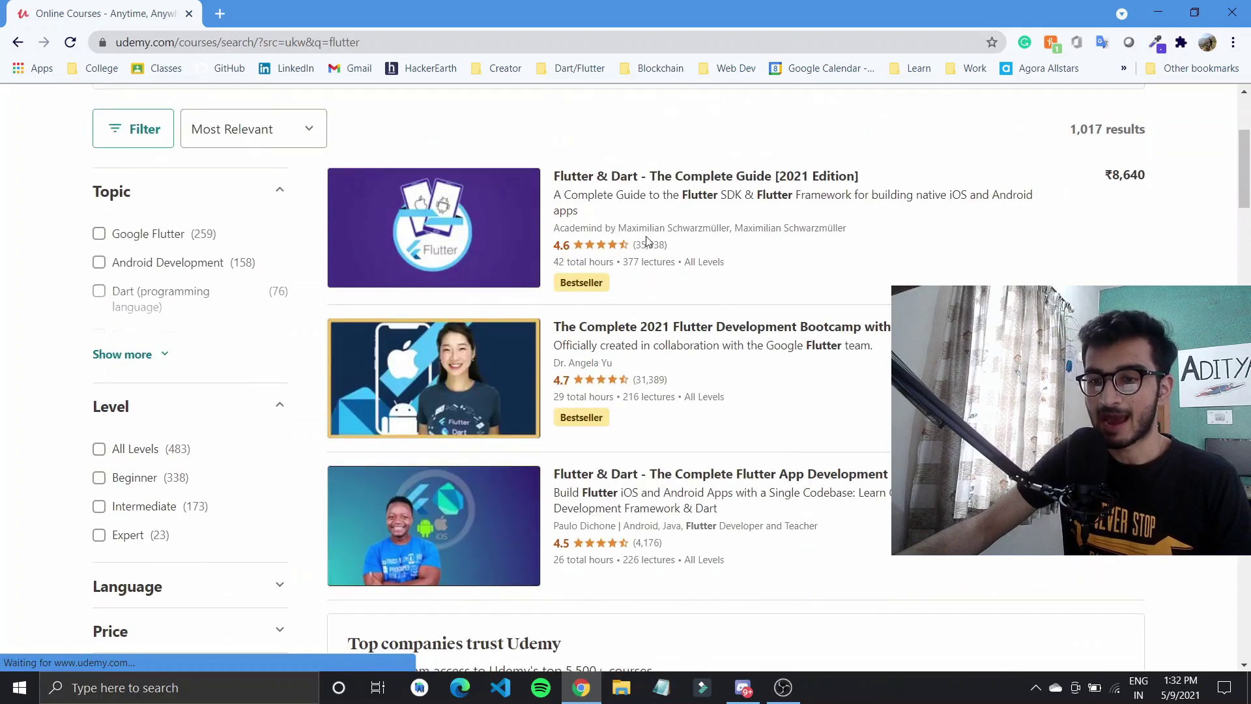
Open 'The Complete 2021 Flutter Development Bootcamp with Dart' course page, rated 4.7 by 31,350 reviewers
{"action": "left_click", "coordinate": [469, 382]}
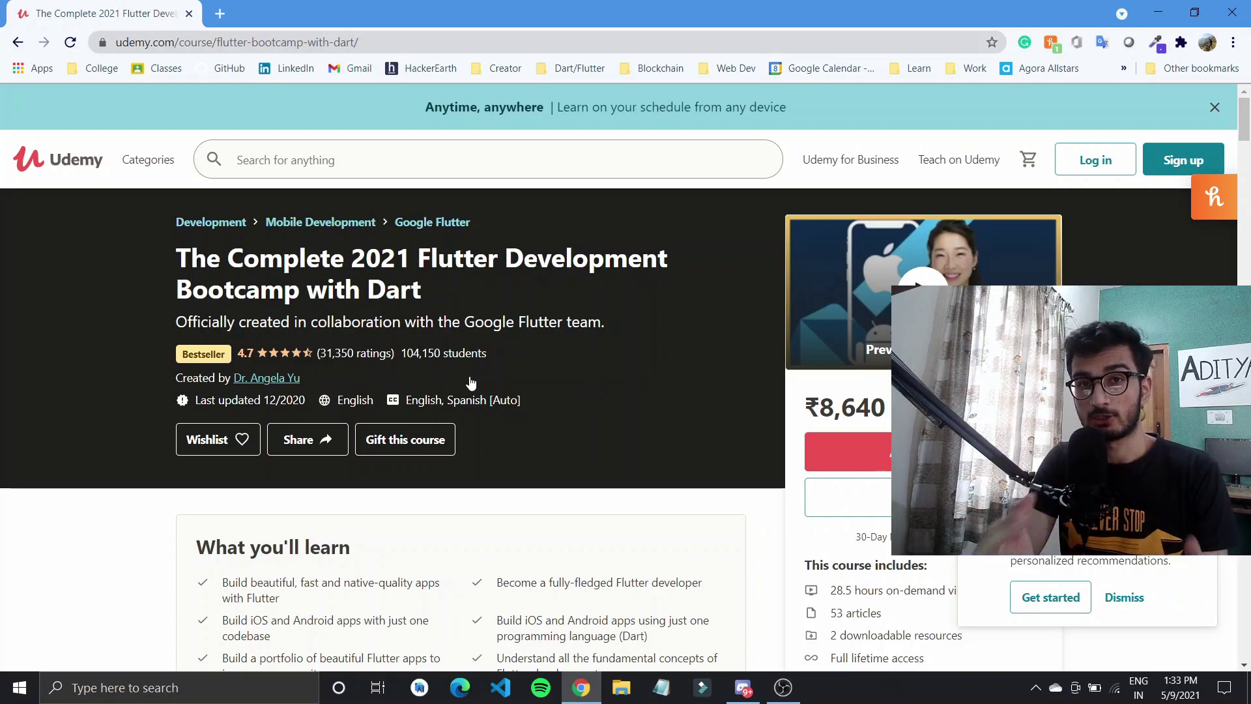
View the Flutter & Firebase course, highlight its ₹8,640 price, and go back to the 'flutter' results
{"action": "left_click", "coordinate": [19, 42]}
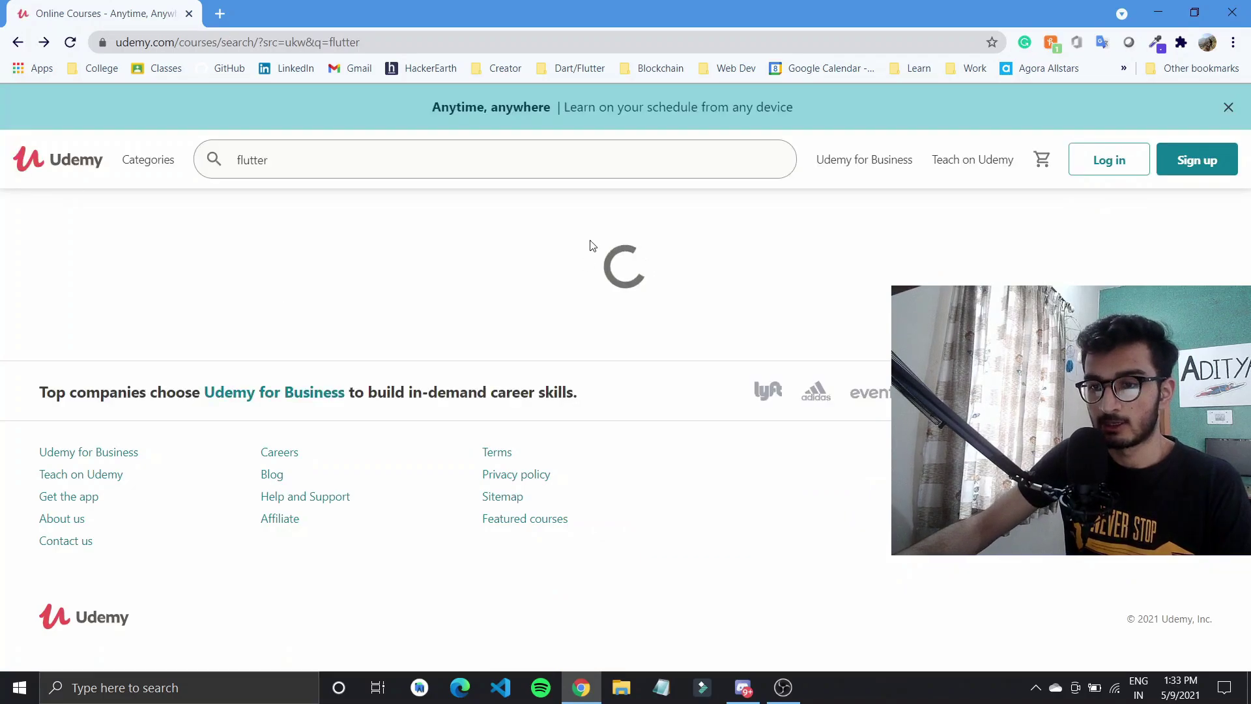
{"action": "scroll", "coordinate": [504, 299], "scroll_direction": "down", "scroll_amount": 8}
{"action": "scroll", "coordinate": [500, 392], "scroll_direction": "down", "scroll_amount": 3}
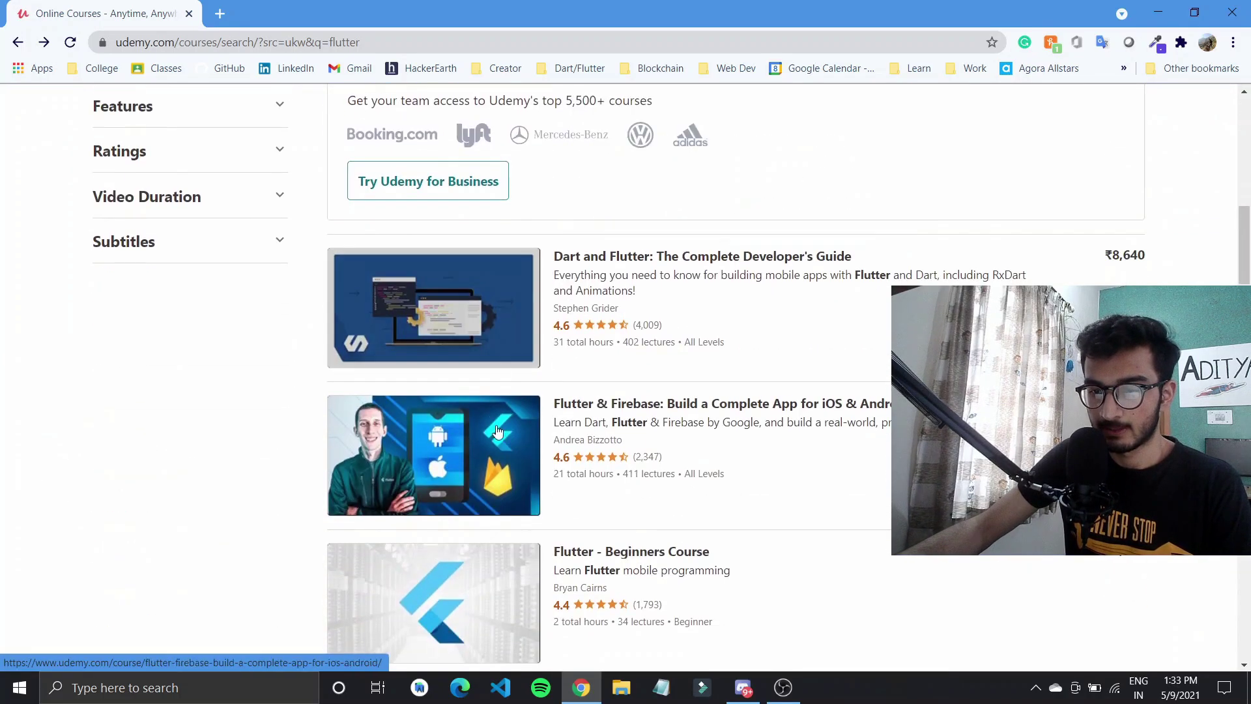
{"action": "mouse_move", "coordinate": [434, 455]}
{"action": "left_click", "coordinate": [441, 469]}
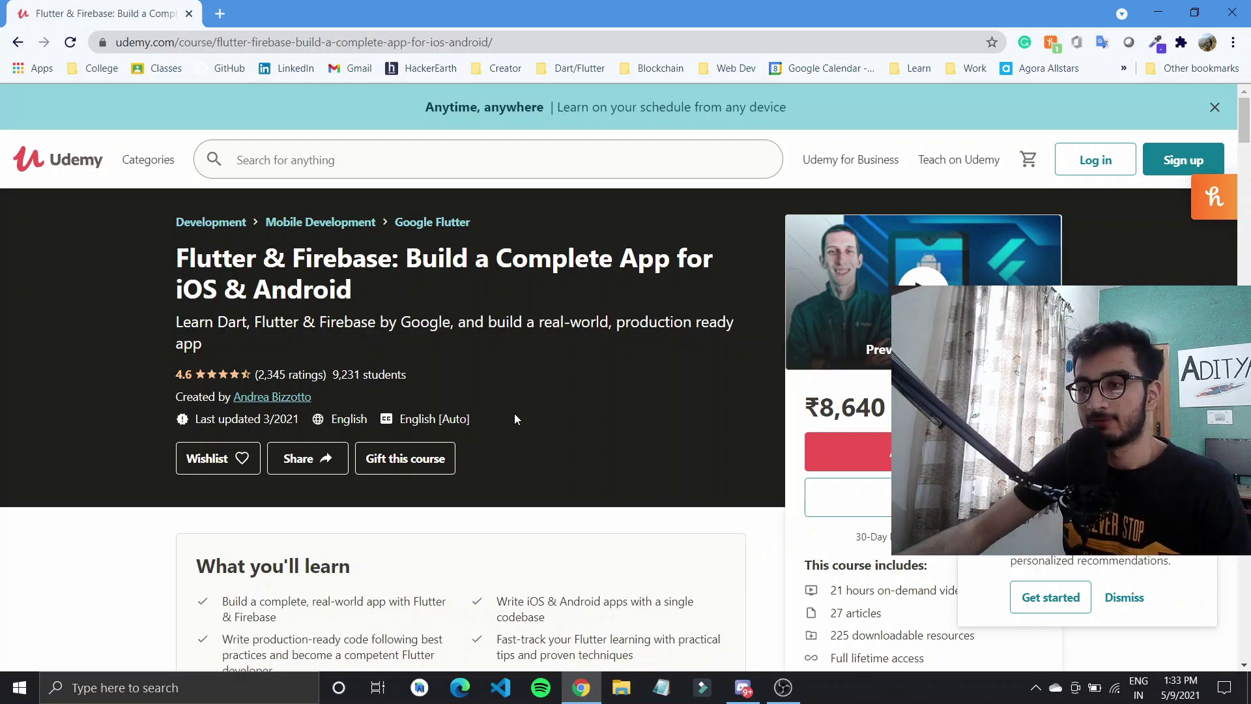
{"action": "scroll", "coordinate": [521, 377], "scroll_direction": "down", "scroll_amount": 4}
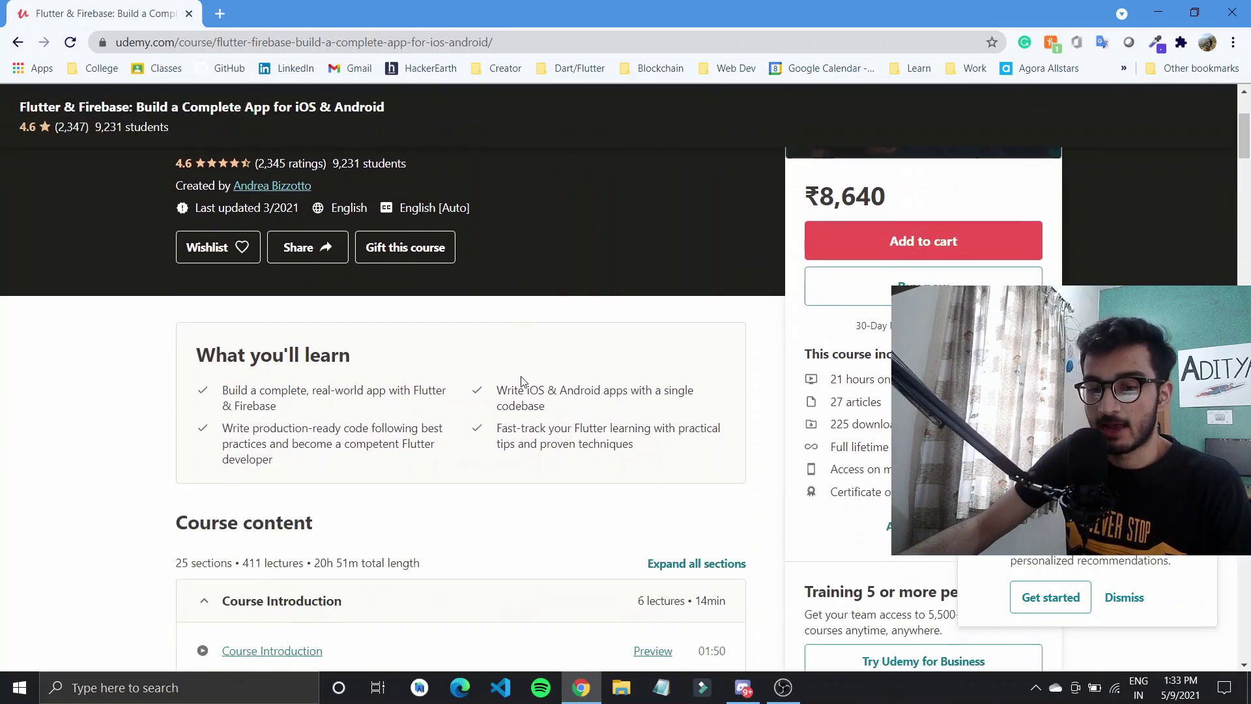
{"action": "scroll", "coordinate": [521, 376], "scroll_direction": "up", "scroll_amount": 4}
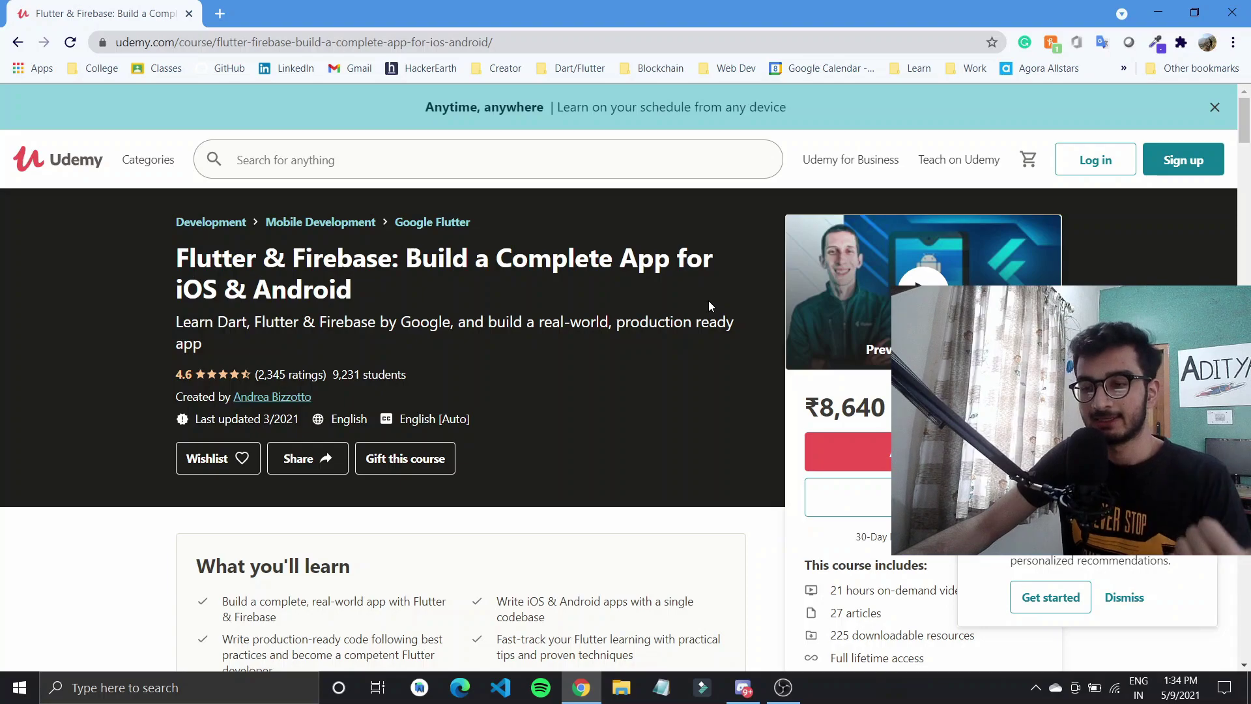
{"action": "left_click_drag", "start_coordinate": [803, 408], "coordinate": [899, 409]}
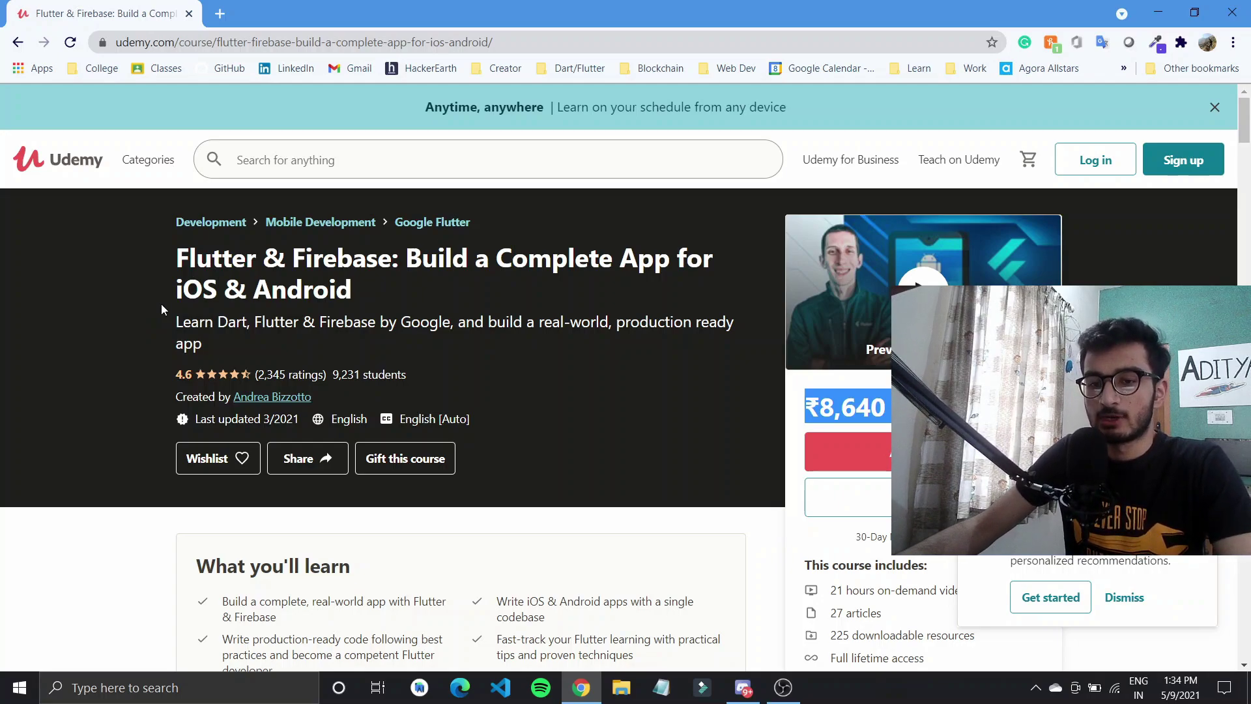
{"action": "left_click", "coordinate": [18, 42]}
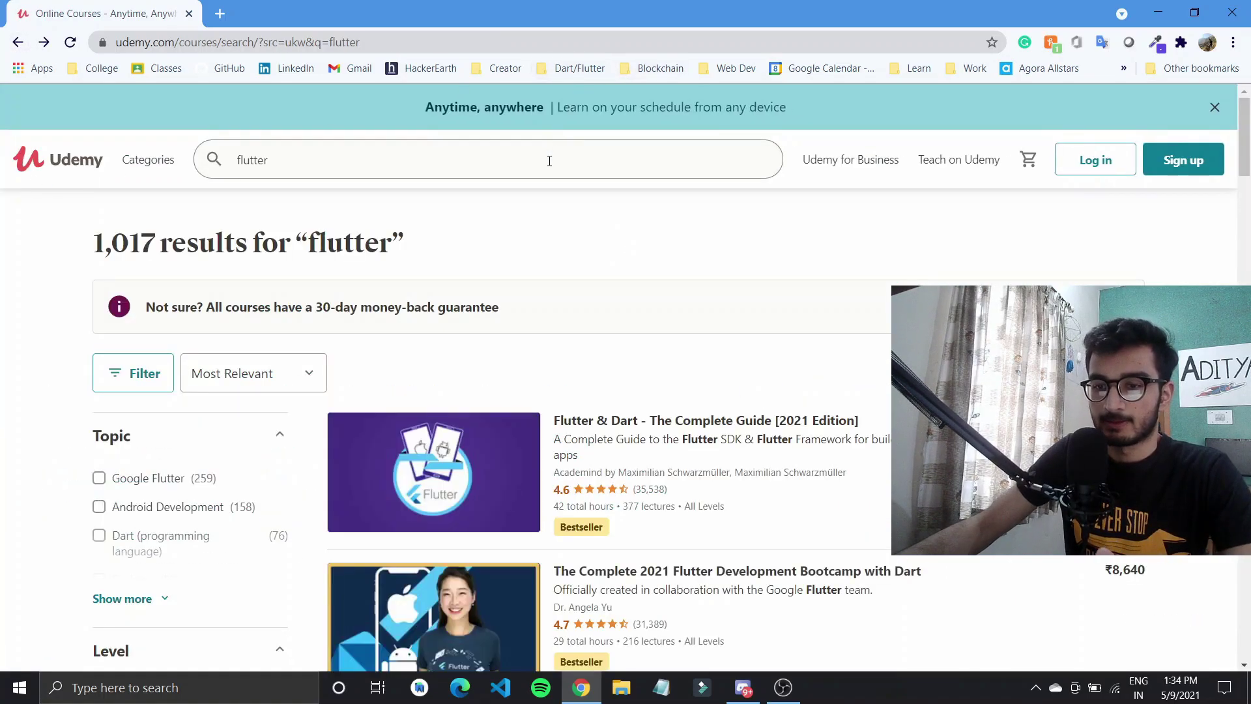
{"action": "scroll", "coordinate": [550, 294], "scroll_direction": "down", "scroll_amount": 2}
{"action": "scroll", "coordinate": [440, 293], "scroll_direction": "down", "scroll_amount": 2}
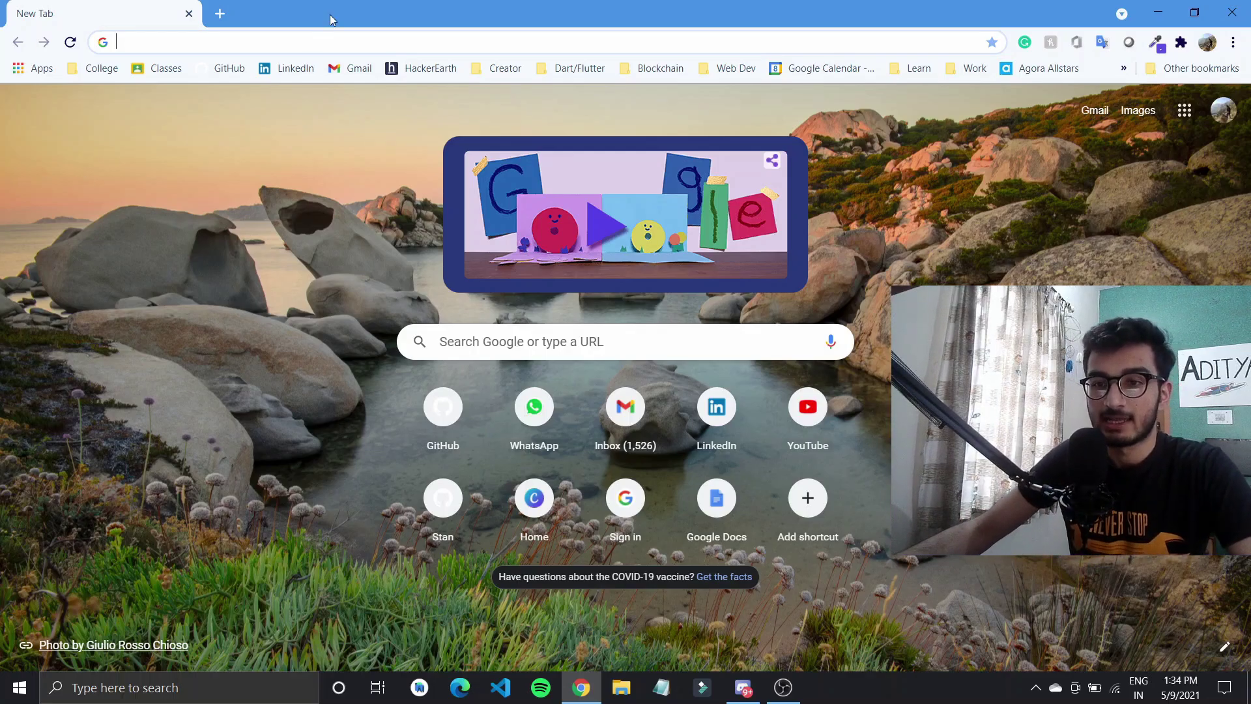
Open YouTube from the Creator bookmarks folder and search for 'flutter'
{"action": "left_click", "coordinate": [504, 68]}
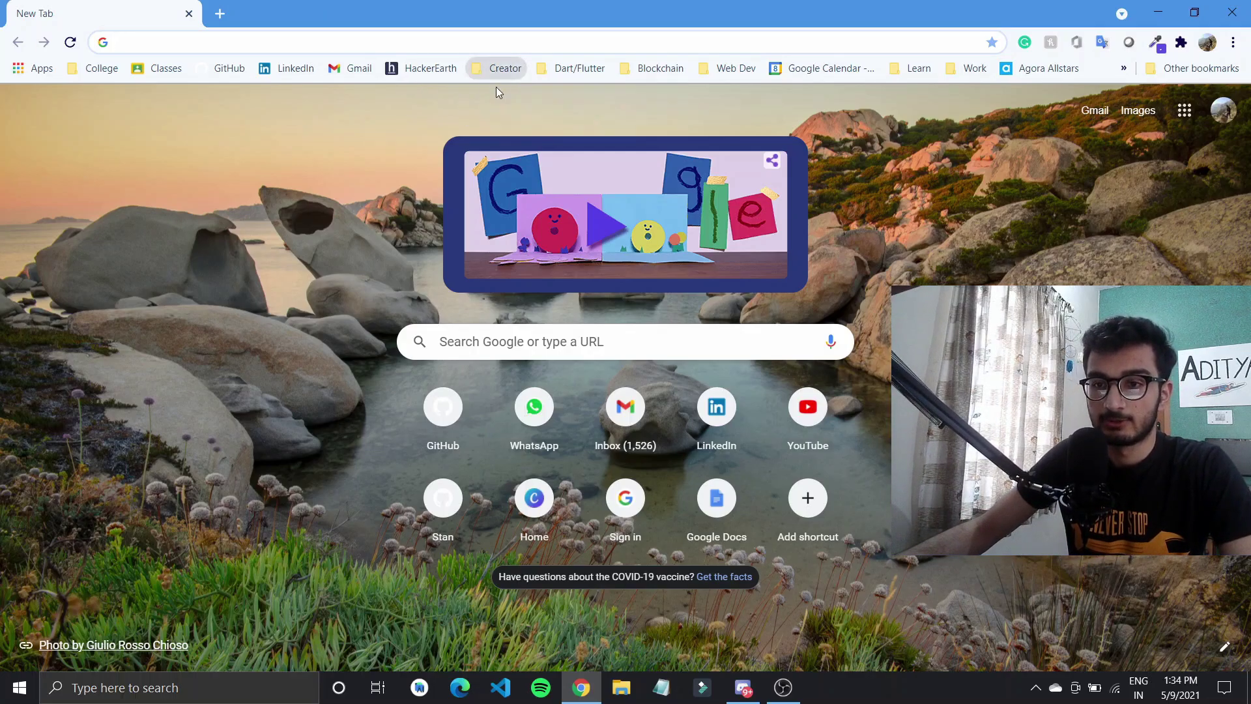
{"action": "left_click", "coordinate": [513, 86]}
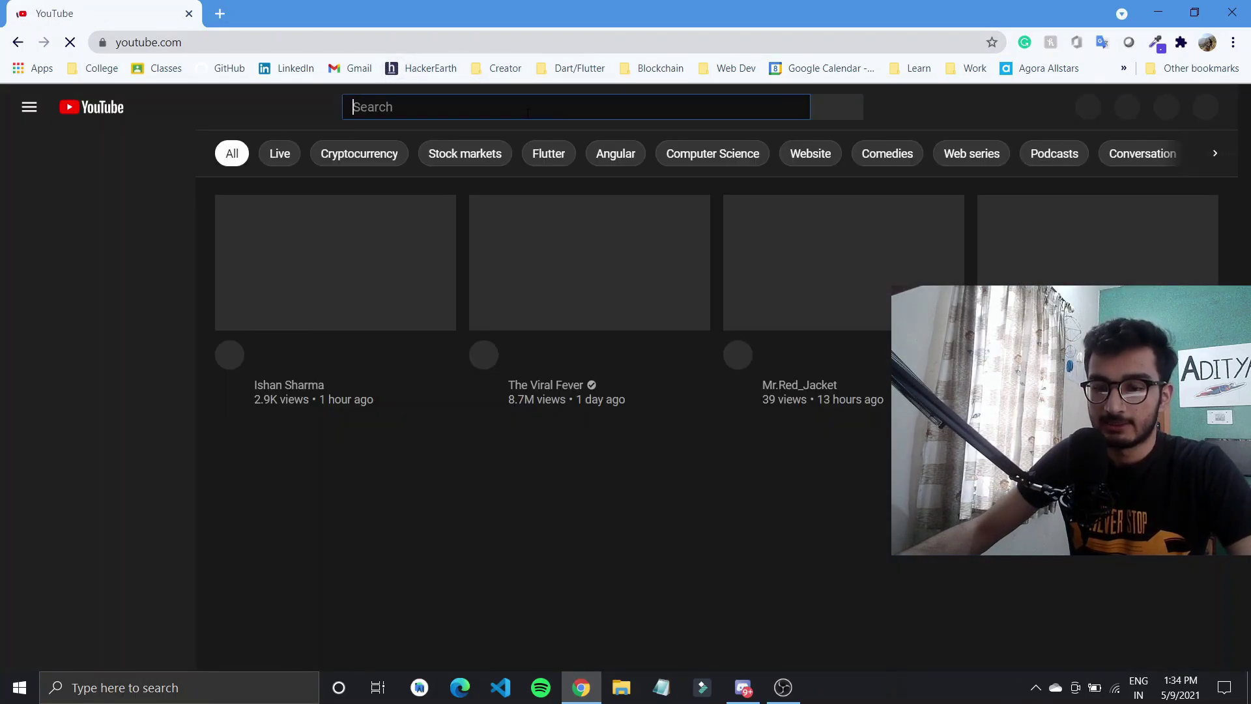
{"action": "left_click", "coordinate": [528, 106]}
{"action": "type", "text": "flutter"}
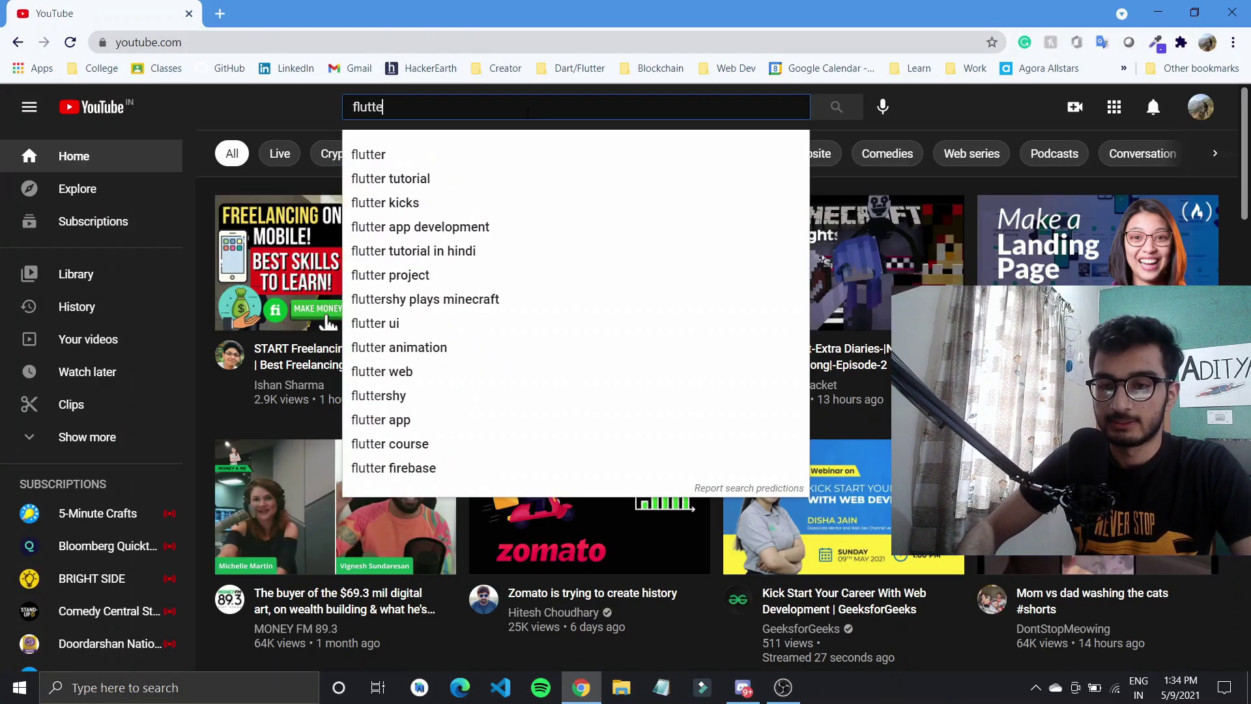
{"action": "key", "text": "Return"}
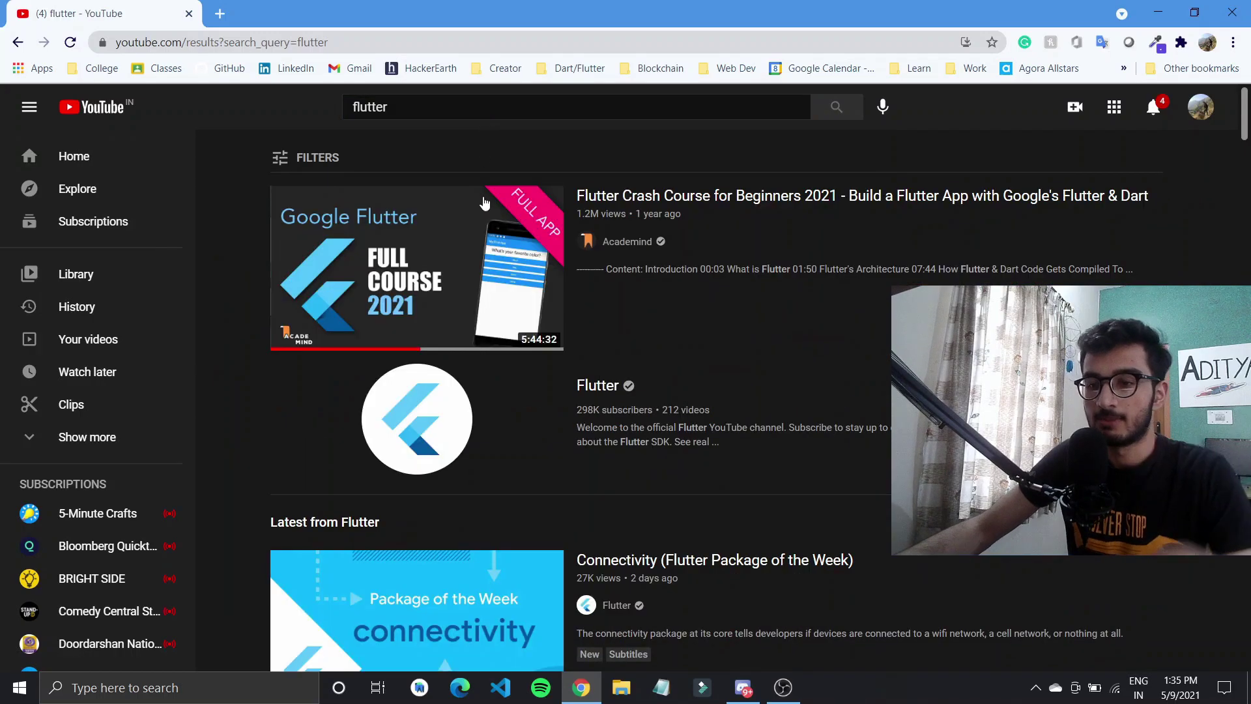
{"action": "scroll", "coordinate": [481, 196], "scroll_direction": "down", "scroll_amount": 3}
{"action": "scroll", "coordinate": [483, 201], "scroll_direction": "down", "scroll_amount": 3}
{"action": "scroll", "coordinate": [484, 206], "scroll_direction": "down", "scroll_amount": 2}
{"action": "scroll", "coordinate": [484, 205], "scroll_direction": "down", "scroll_amount": 4}
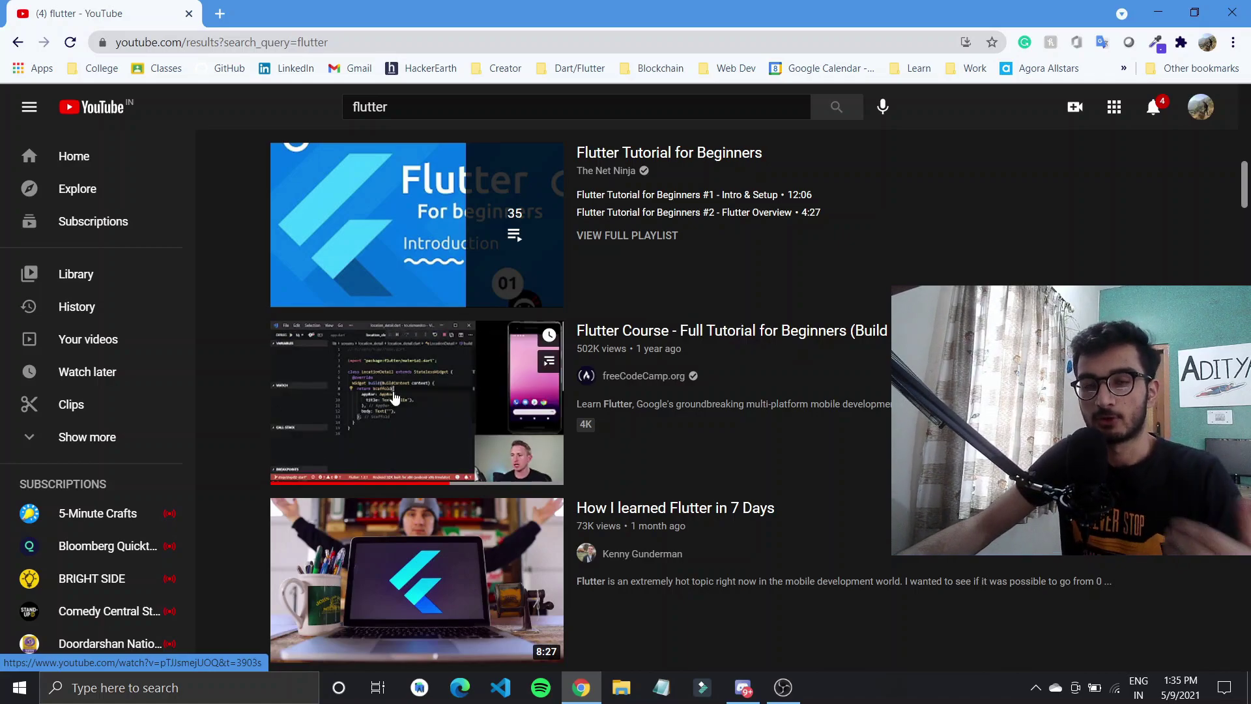
{"action": "scroll", "coordinate": [391, 401], "scroll_direction": "down", "scroll_amount": 2}
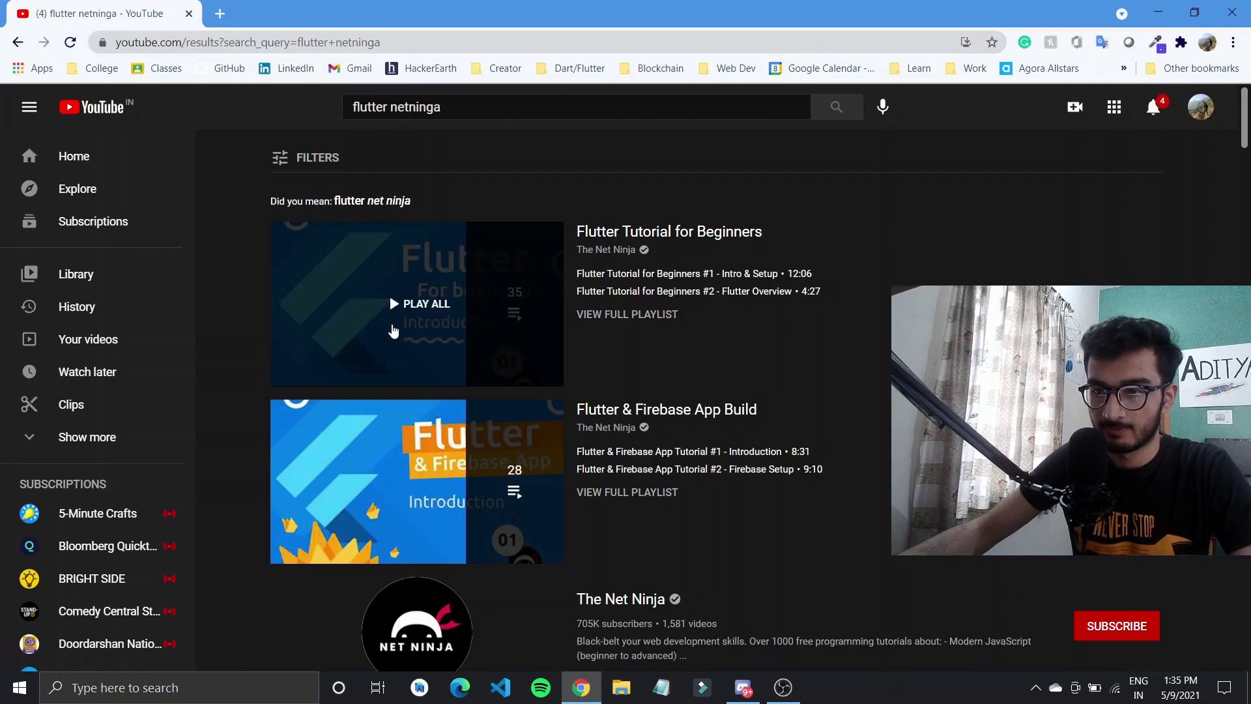
Open Net Ninja's Flutter Tutorial for Beginners playlist and pause its Intro & Setup video
{"action": "left_click", "coordinate": [382, 329]}
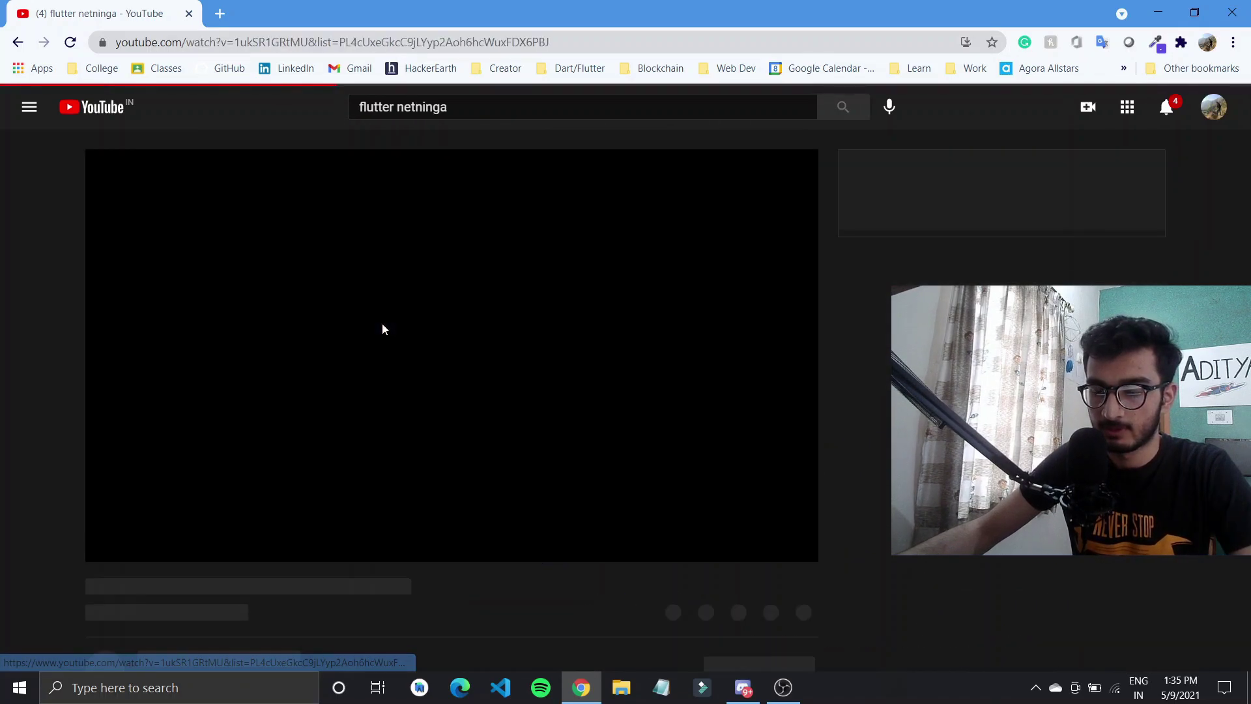
{"action": "left_click", "coordinate": [255, 434]}
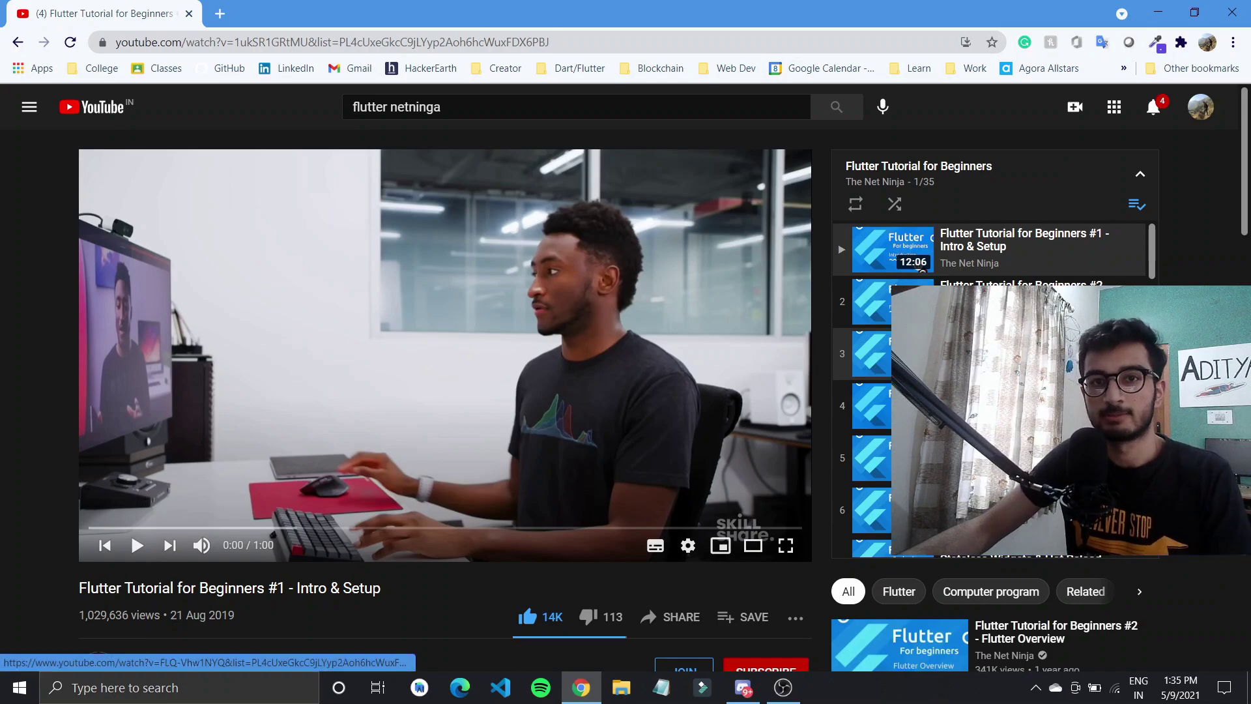
{"action": "scroll", "coordinate": [860, 342], "scroll_direction": "down", "scroll_amount": 3}
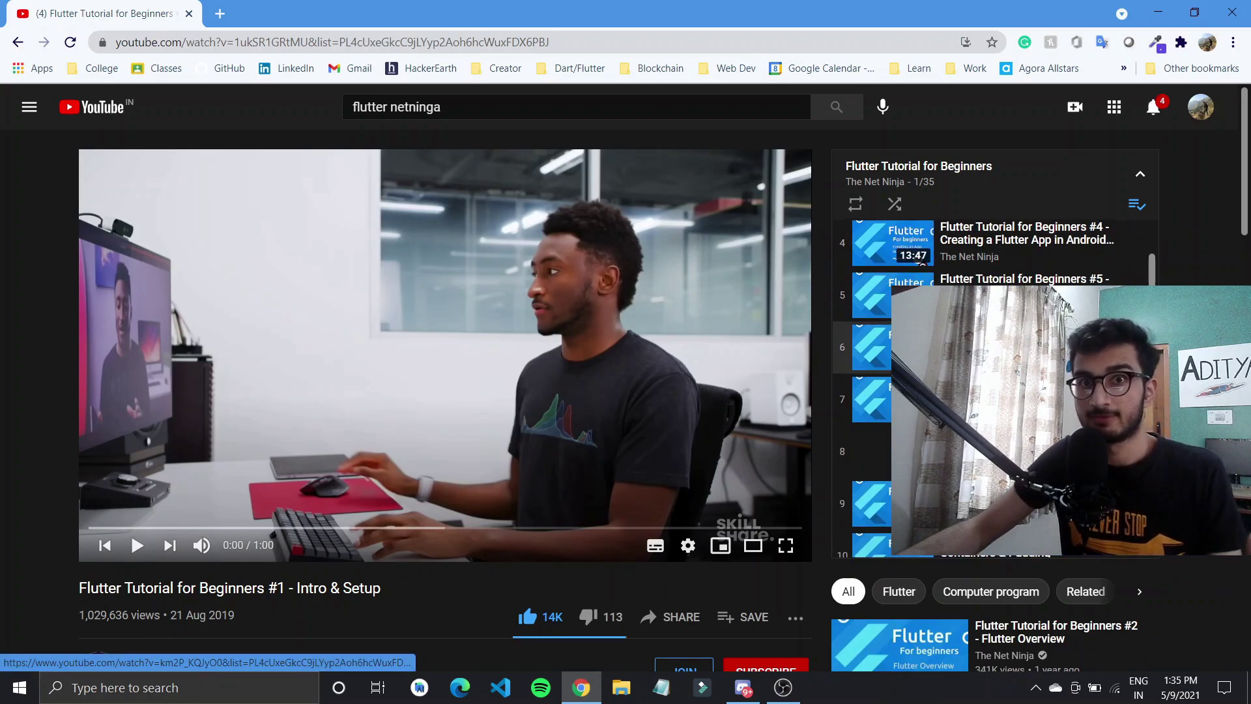
{"action": "scroll", "coordinate": [860, 391], "scroll_direction": "up", "scroll_amount": 3}
{"action": "scroll", "coordinate": [860, 391], "scroll_direction": "down", "scroll_amount": 10}
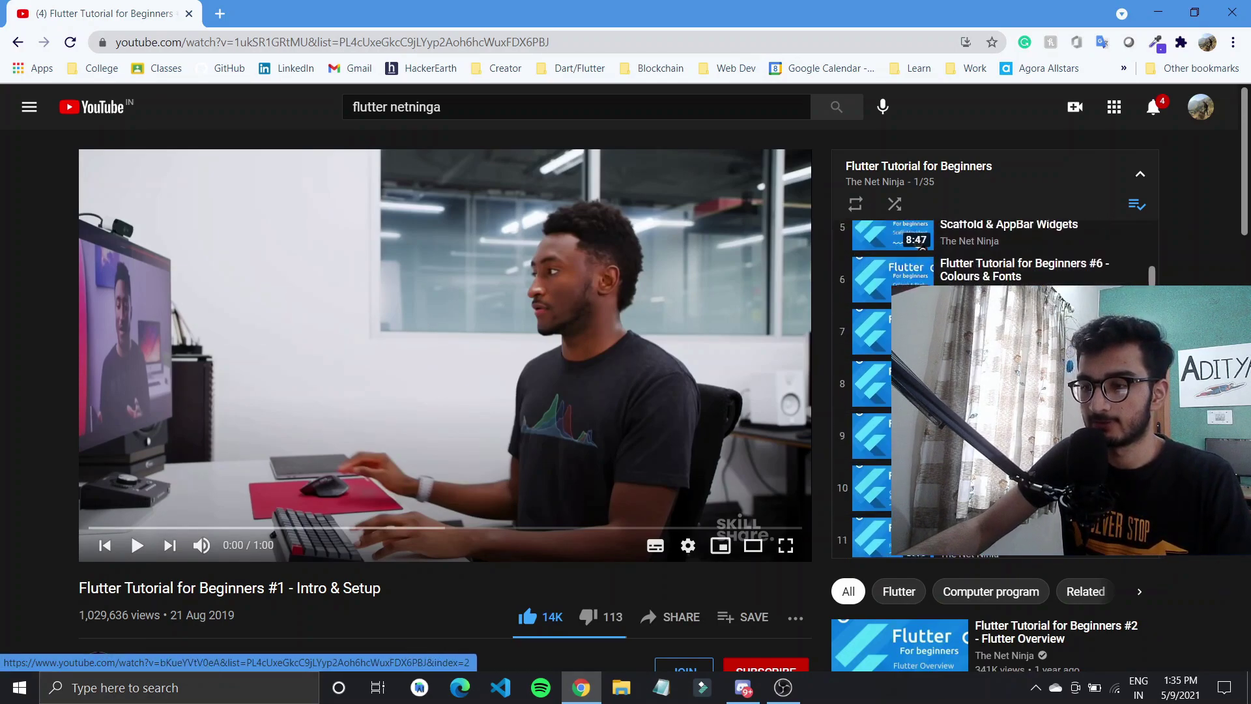
{"action": "scroll", "coordinate": [860, 391], "scroll_direction": "down", "scroll_amount": 10}
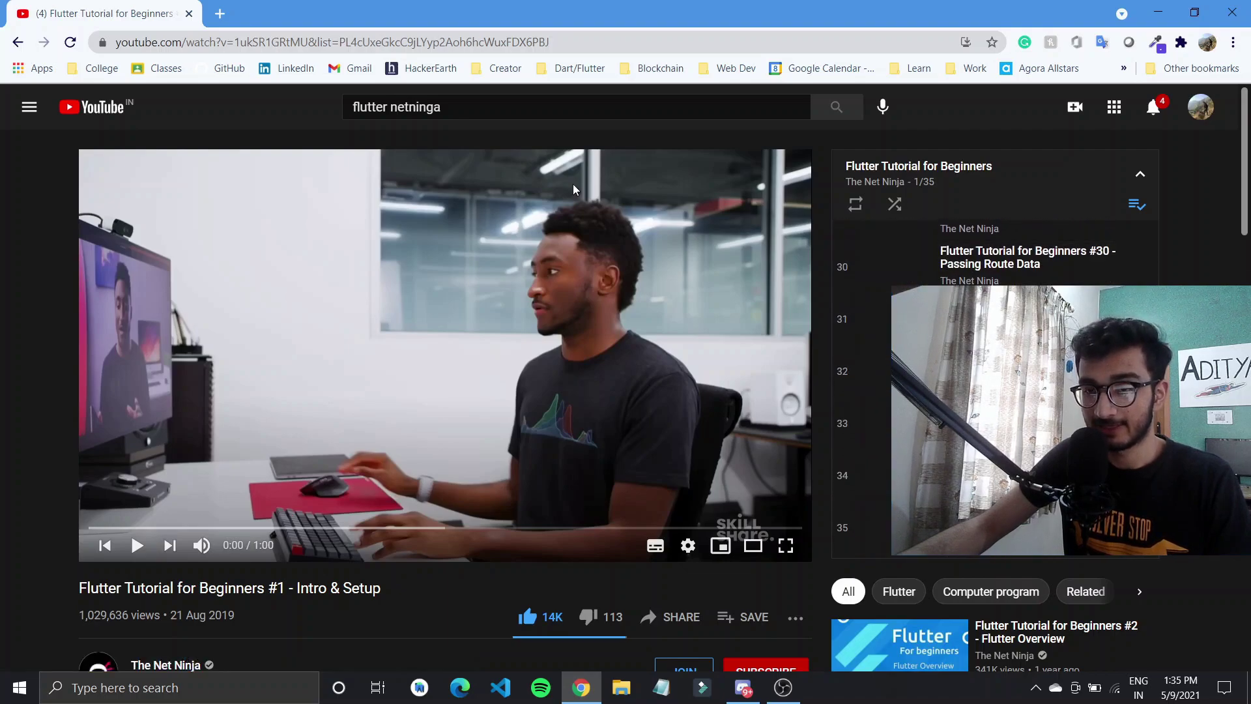
{"action": "left_click", "coordinate": [515, 107]}
Search 'flutter mtechviral', browse the mtechviral channel's playlists, then open a blank new tab
{"action": "double_click", "coordinate": [415, 107]}
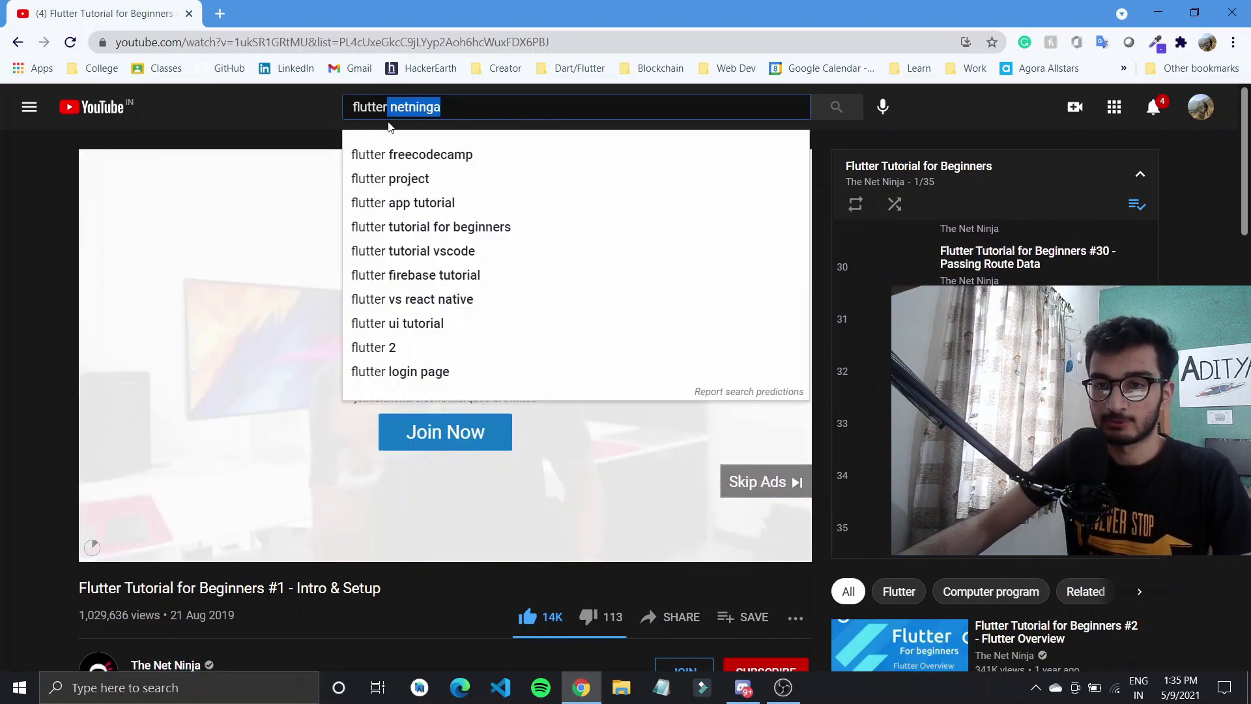
{"action": "type", "text": "mtech"}
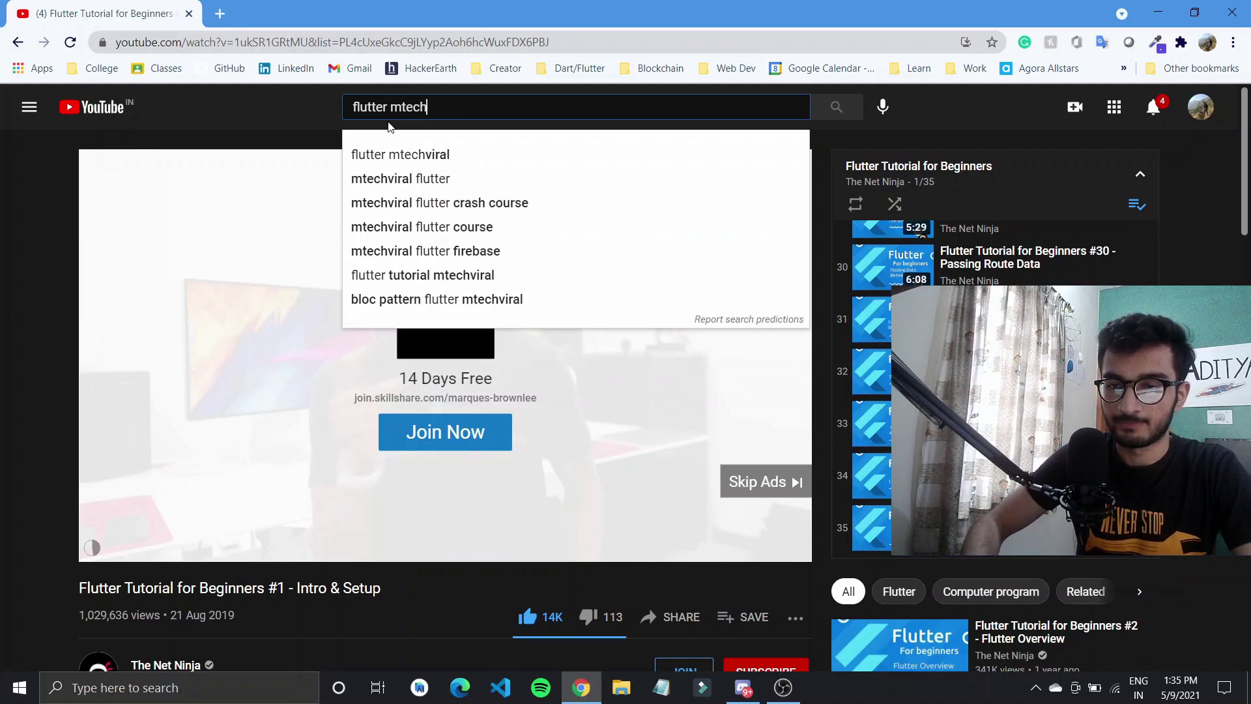
{"action": "key", "text": "Down"}
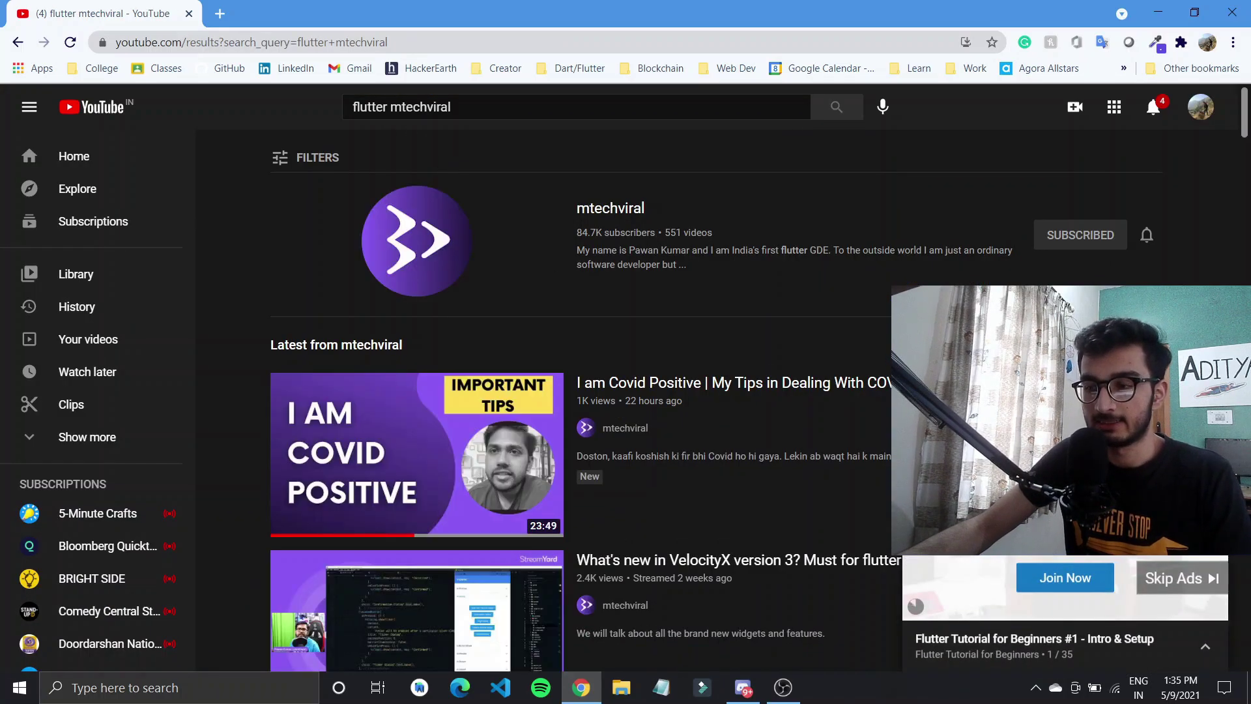
{"action": "key", "text": "i"}
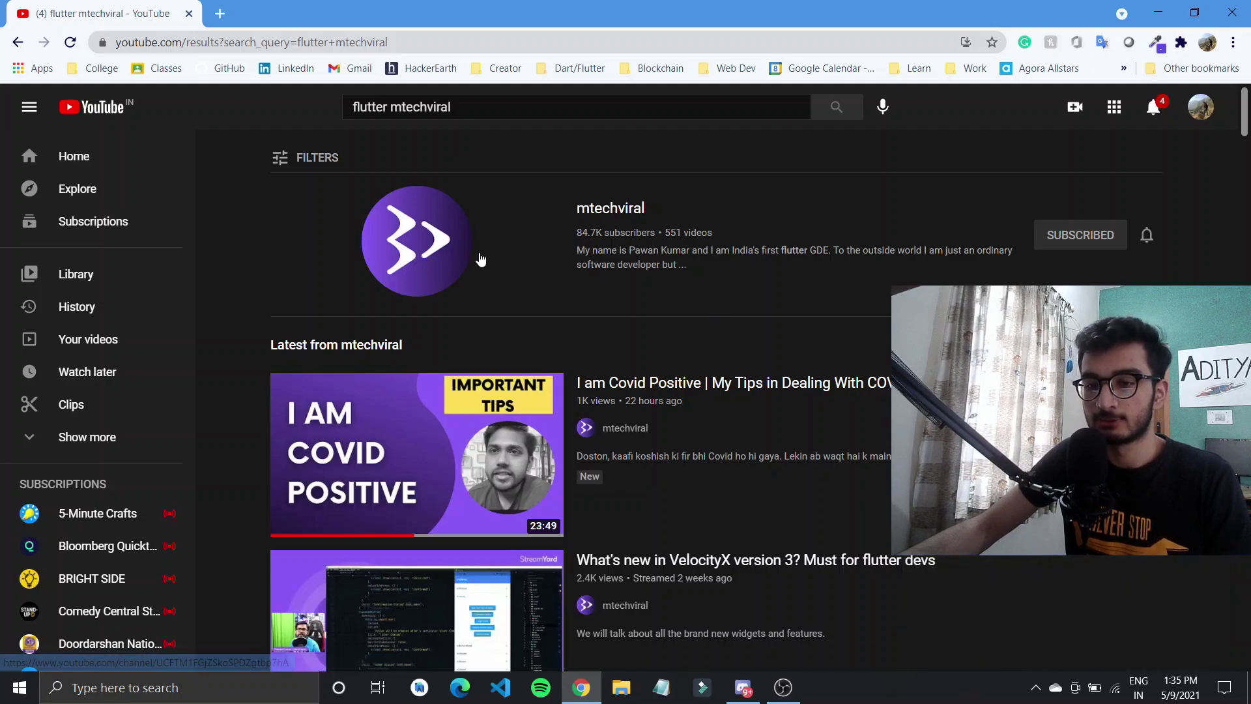
{"action": "left_click", "coordinate": [424, 236]}
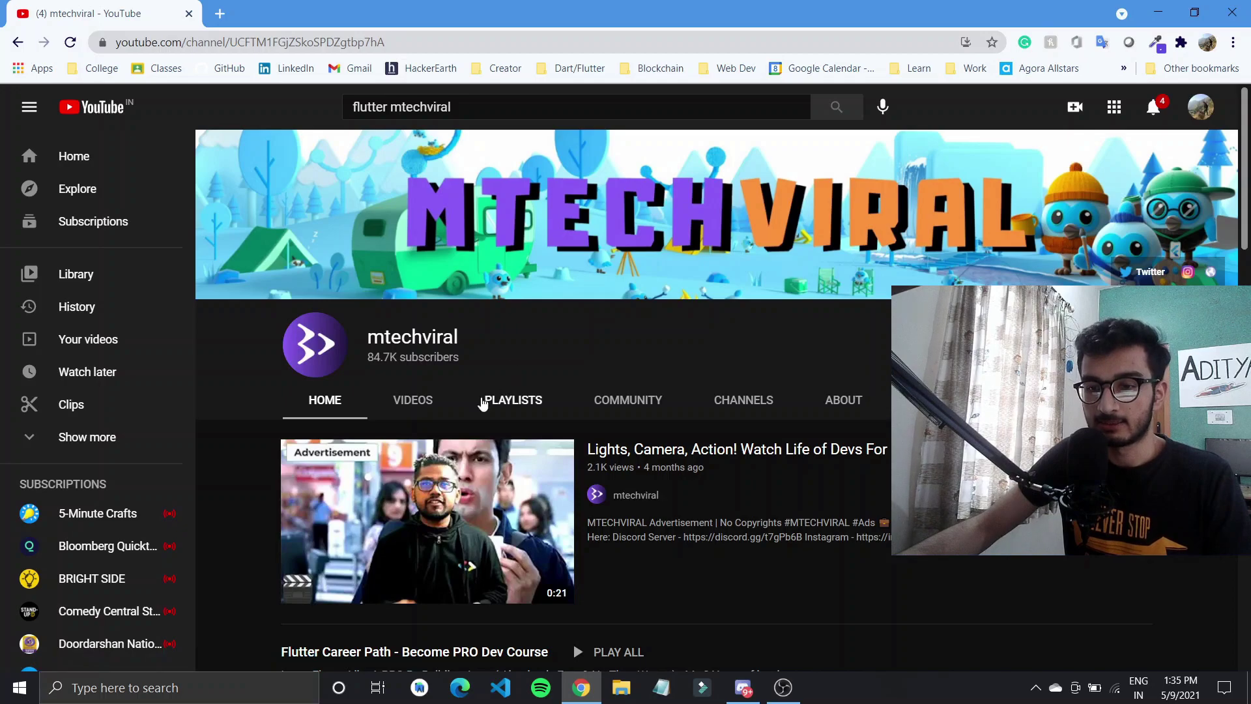
{"action": "left_click", "coordinate": [512, 400]}
{"action": "scroll", "coordinate": [844, 295], "scroll_direction": "down", "scroll_amount": 5}
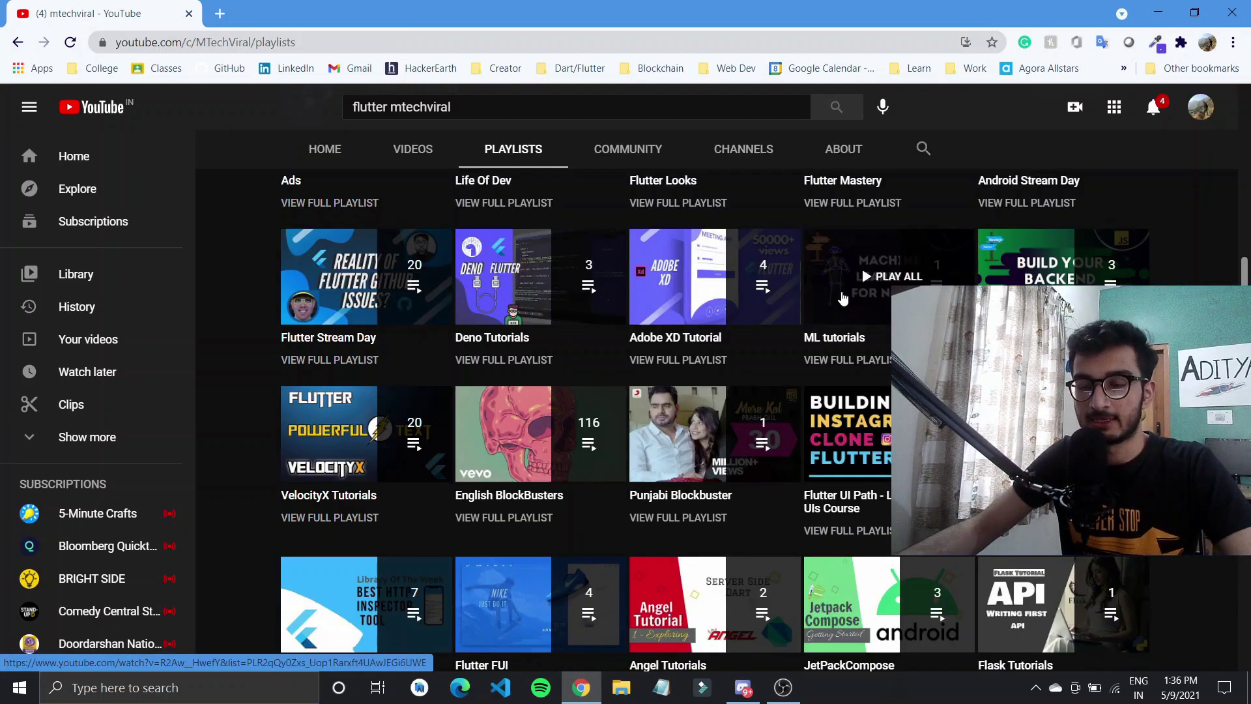
{"action": "scroll", "coordinate": [842, 297], "scroll_direction": "down", "scroll_amount": 3}
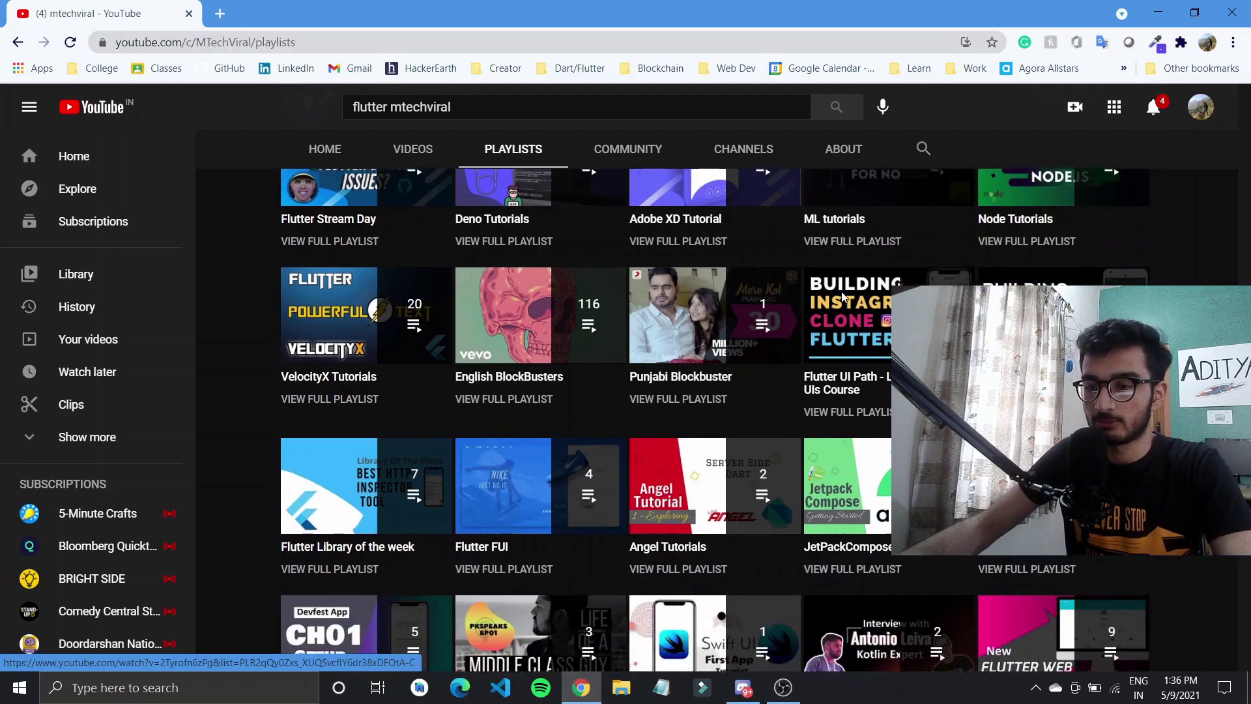
{"action": "scroll", "coordinate": [843, 297], "scroll_direction": "down", "scroll_amount": 2}
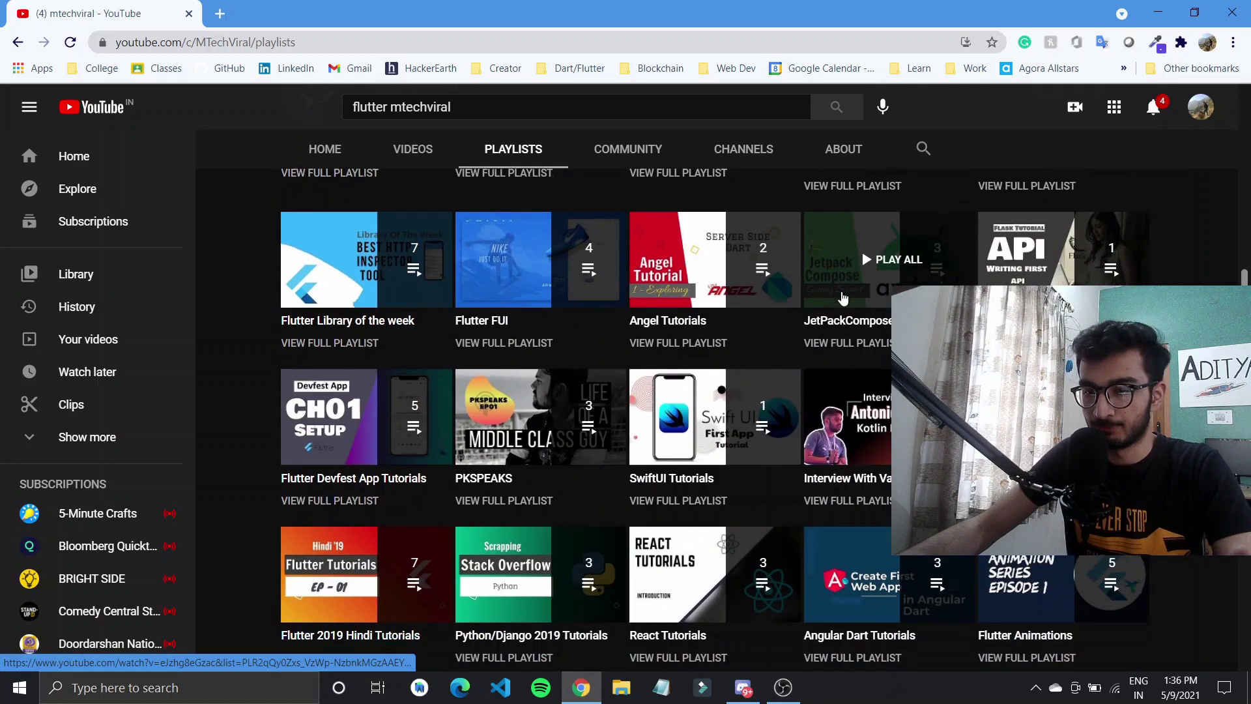
{"action": "left_click", "coordinate": [220, 13]}
Read Codepur's 'Flutter track for beginners' article on codepur.dev, then minimize Chrome to Discord
{"action": "left_click", "coordinate": [192, 14]}
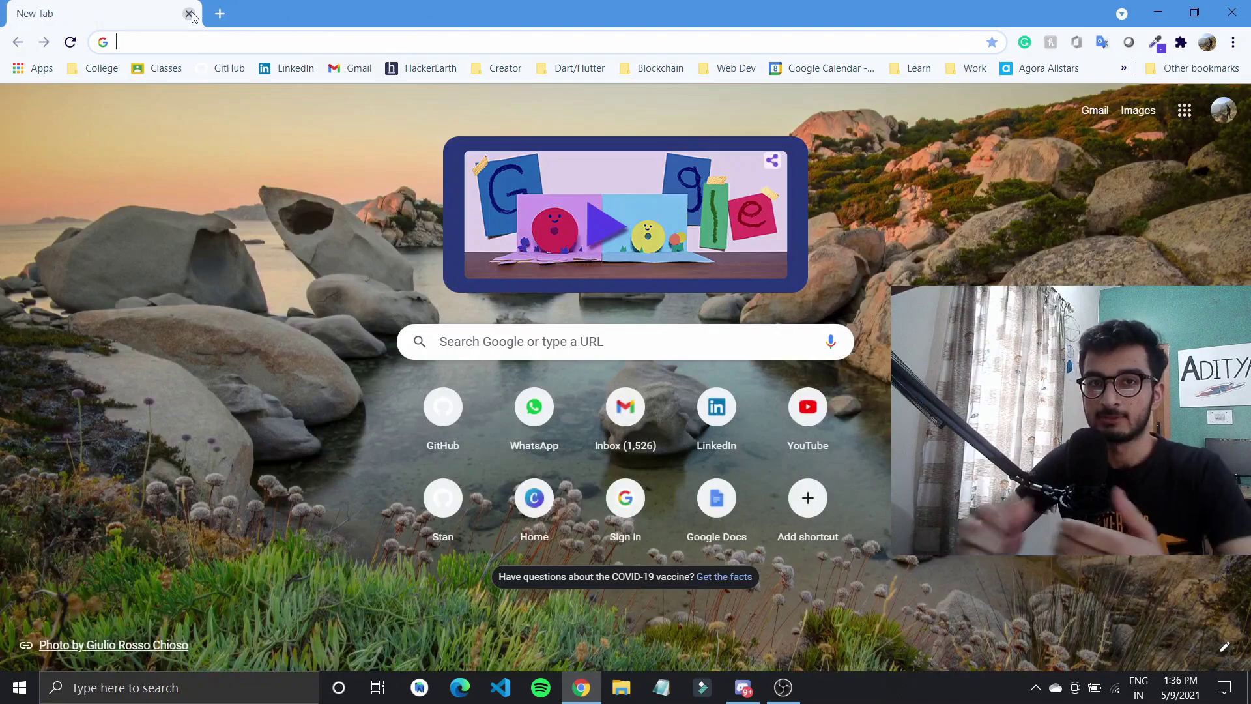
{"action": "type", "text": "codepur.dev"}
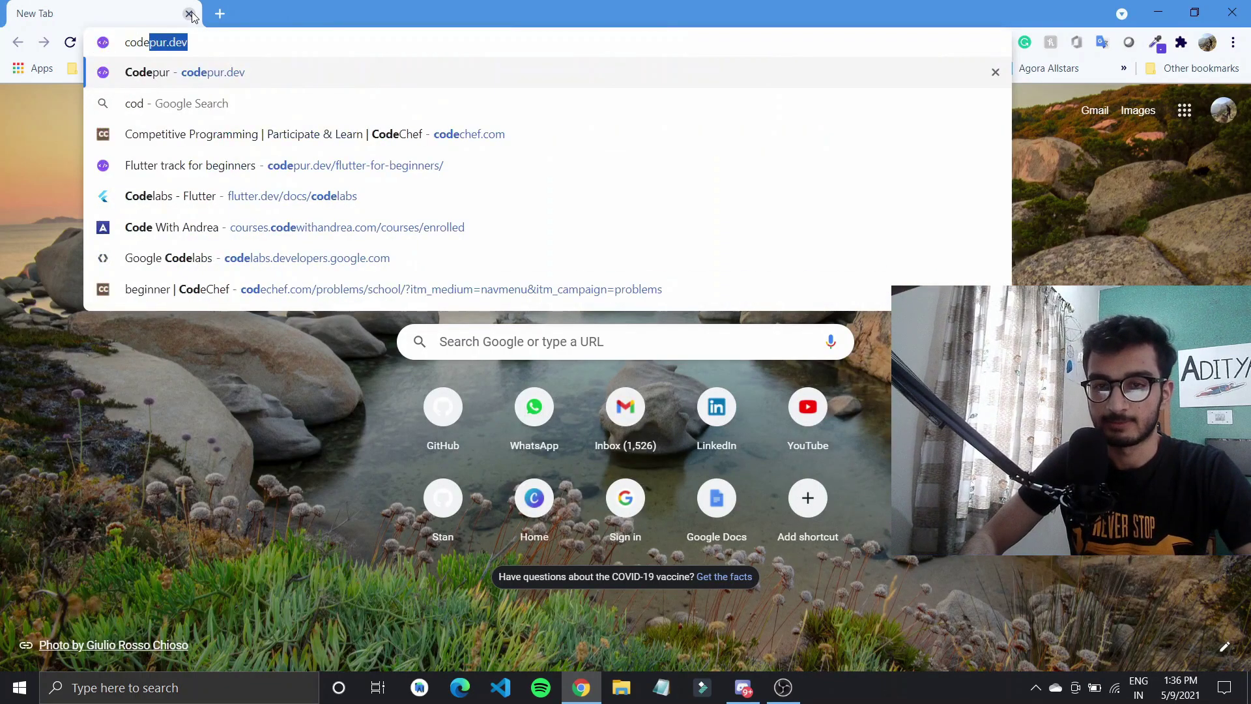
{"action": "key", "text": "Return"}
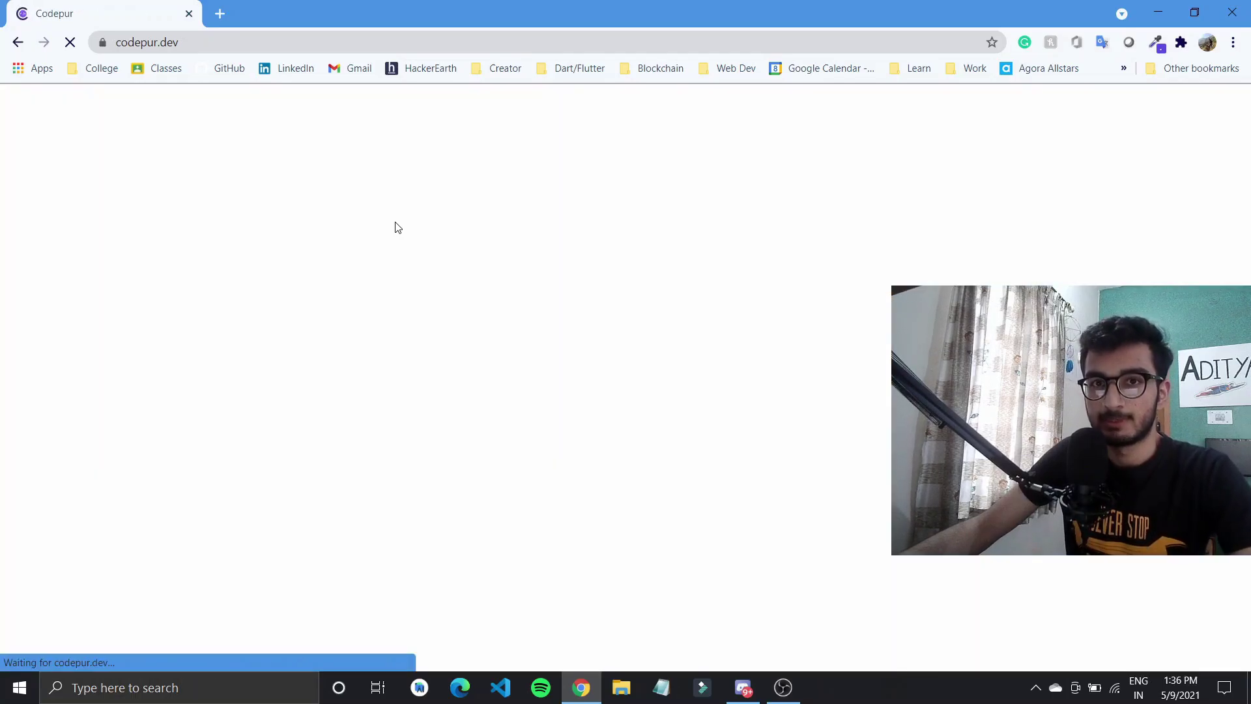
{"action": "scroll", "coordinate": [425, 320], "scroll_direction": "down", "scroll_amount": 3}
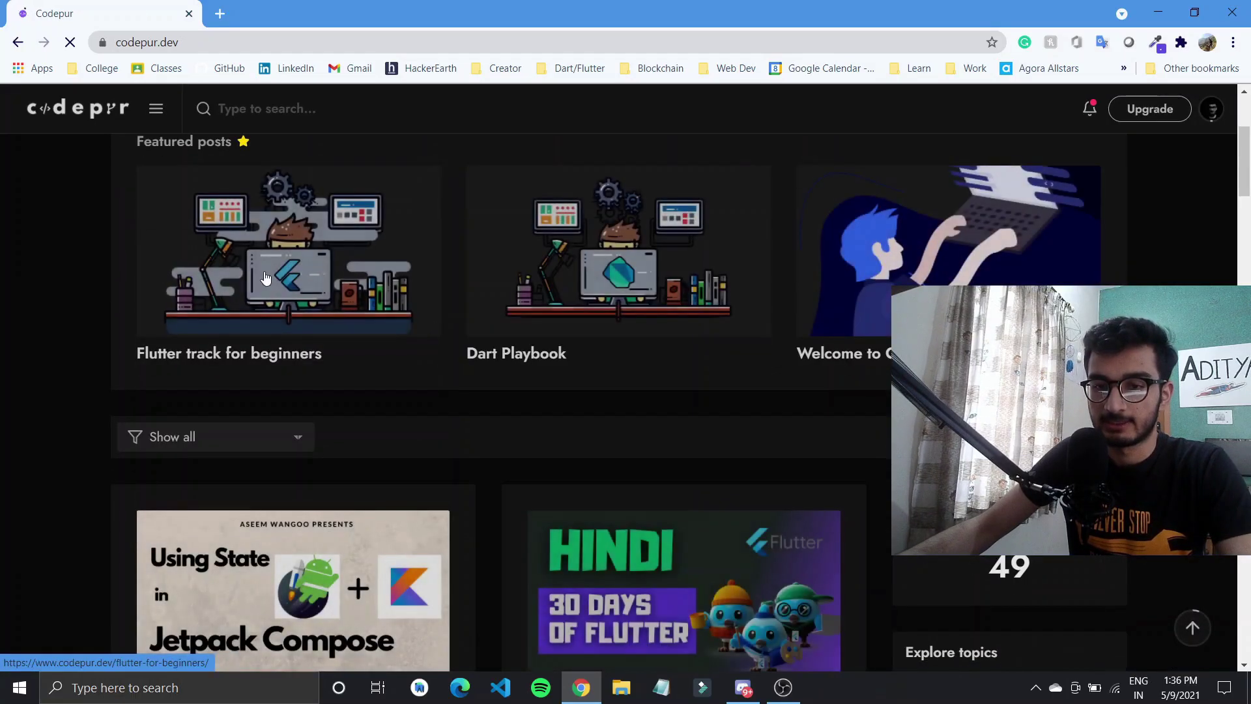
{"action": "left_click", "coordinate": [267, 277]}
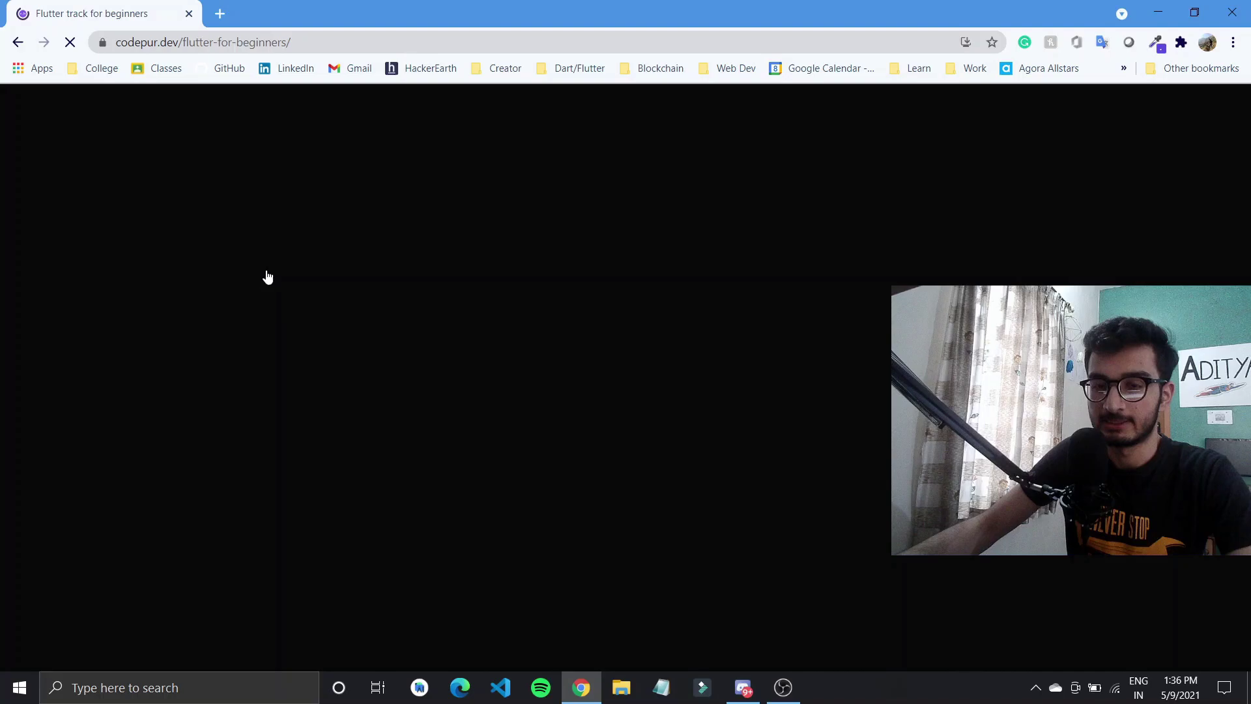
{"action": "scroll", "coordinate": [267, 277], "scroll_direction": "down", "scroll_amount": 3}
{"action": "scroll", "coordinate": [266, 277], "scroll_direction": "down", "scroll_amount": 3}
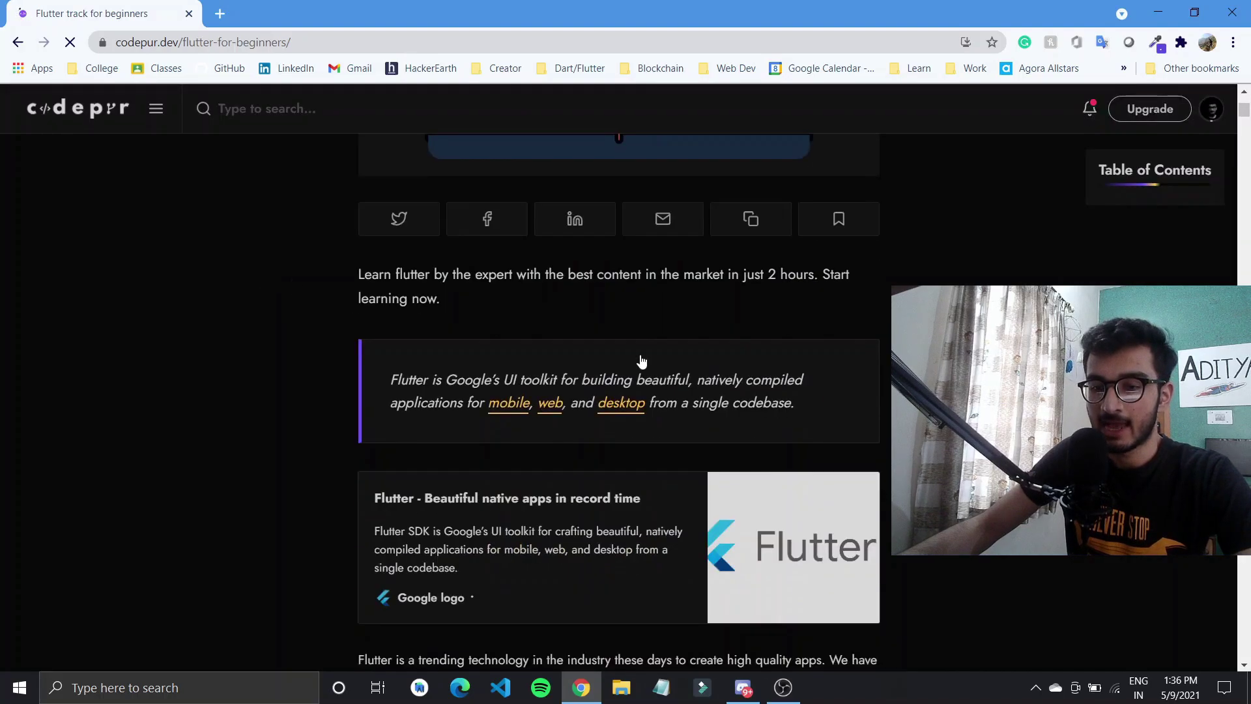
{"action": "scroll", "coordinate": [497, 442], "scroll_direction": "down", "scroll_amount": 2}
{"action": "scroll", "coordinate": [496, 443], "scroll_direction": "down", "scroll_amount": 1}
{"action": "left_click_drag", "start_coordinate": [352, 411], "coordinate": [658, 417]}
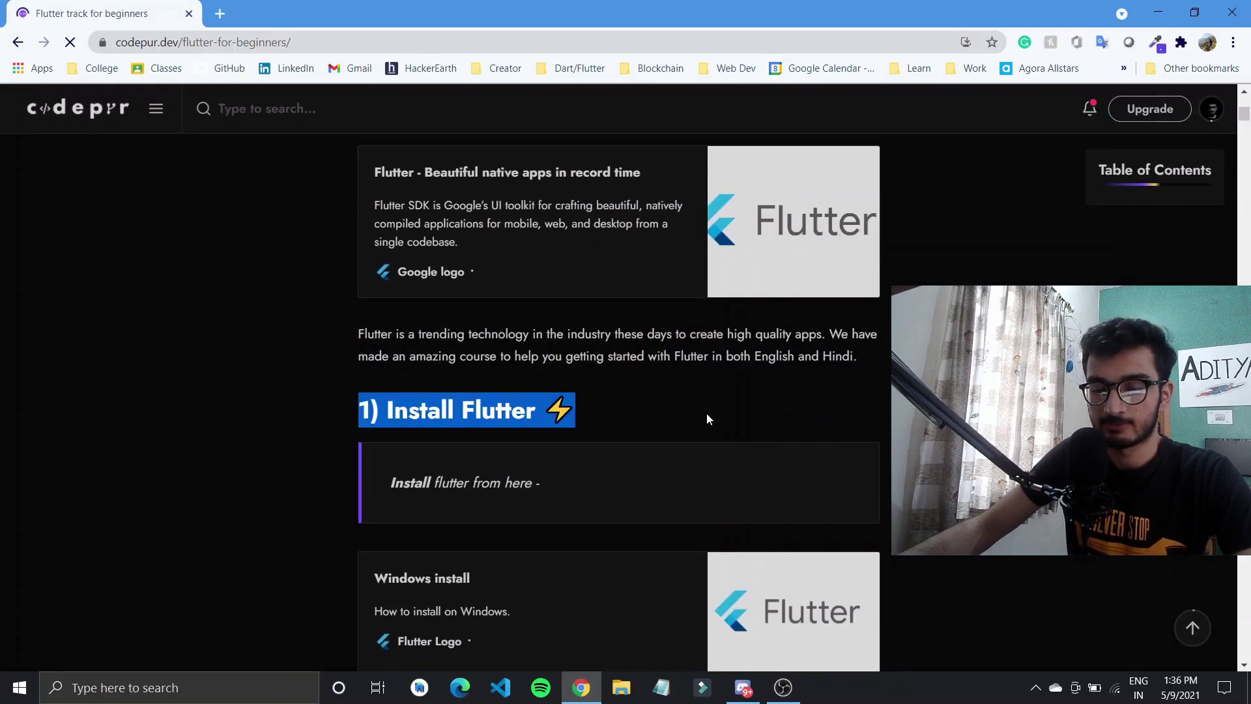
{"action": "scroll", "coordinate": [707, 413], "scroll_direction": "down", "scroll_amount": 4}
{"action": "scroll", "coordinate": [707, 412], "scroll_direction": "down", "scroll_amount": 4}
{"action": "scroll", "coordinate": [707, 413], "scroll_direction": "down", "scroll_amount": 2}
{"action": "scroll", "coordinate": [396, 387], "scroll_direction": "down", "scroll_amount": 4}
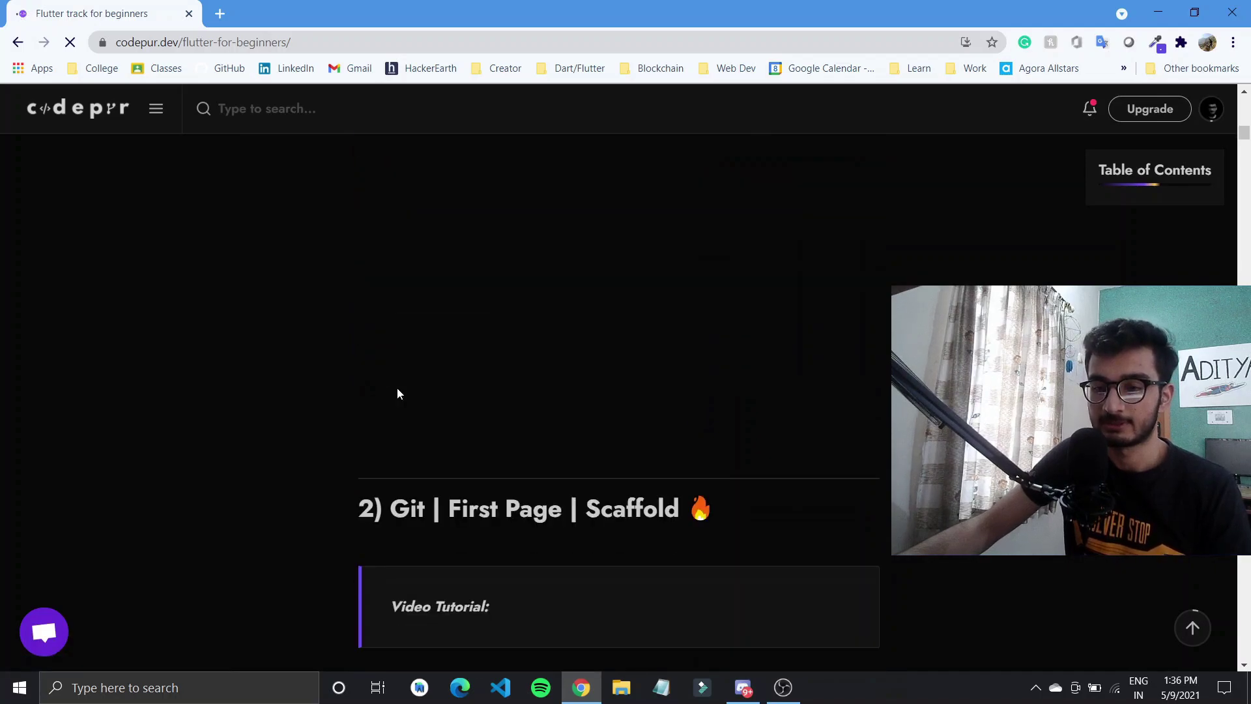
{"action": "scroll", "coordinate": [322, 437], "scroll_direction": "down", "scroll_amount": 1}
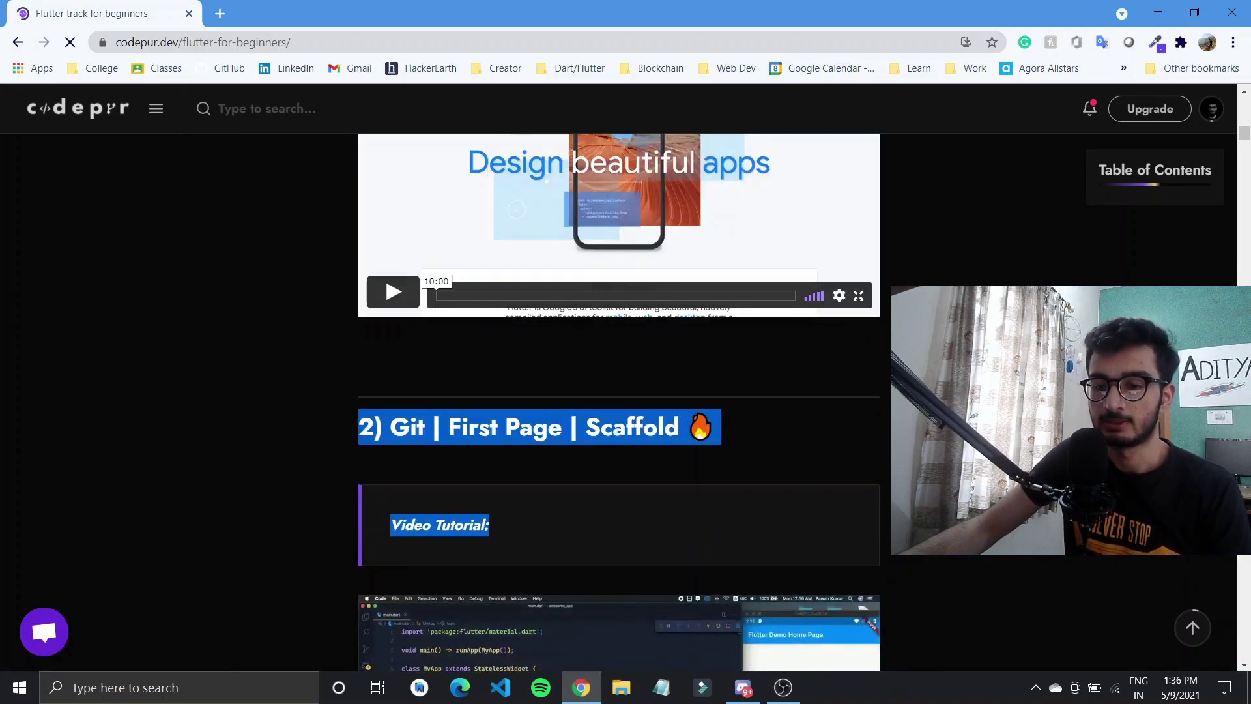
{"action": "scroll", "coordinate": [625, 462], "scroll_direction": "down", "scroll_amount": 3}
{"action": "scroll", "coordinate": [625, 463], "scroll_direction": "down", "scroll_amount": 3}
{"action": "scroll", "coordinate": [626, 462], "scroll_direction": "down", "scroll_amount": 4}
{"action": "scroll", "coordinate": [625, 462], "scroll_direction": "down", "scroll_amount": 3}
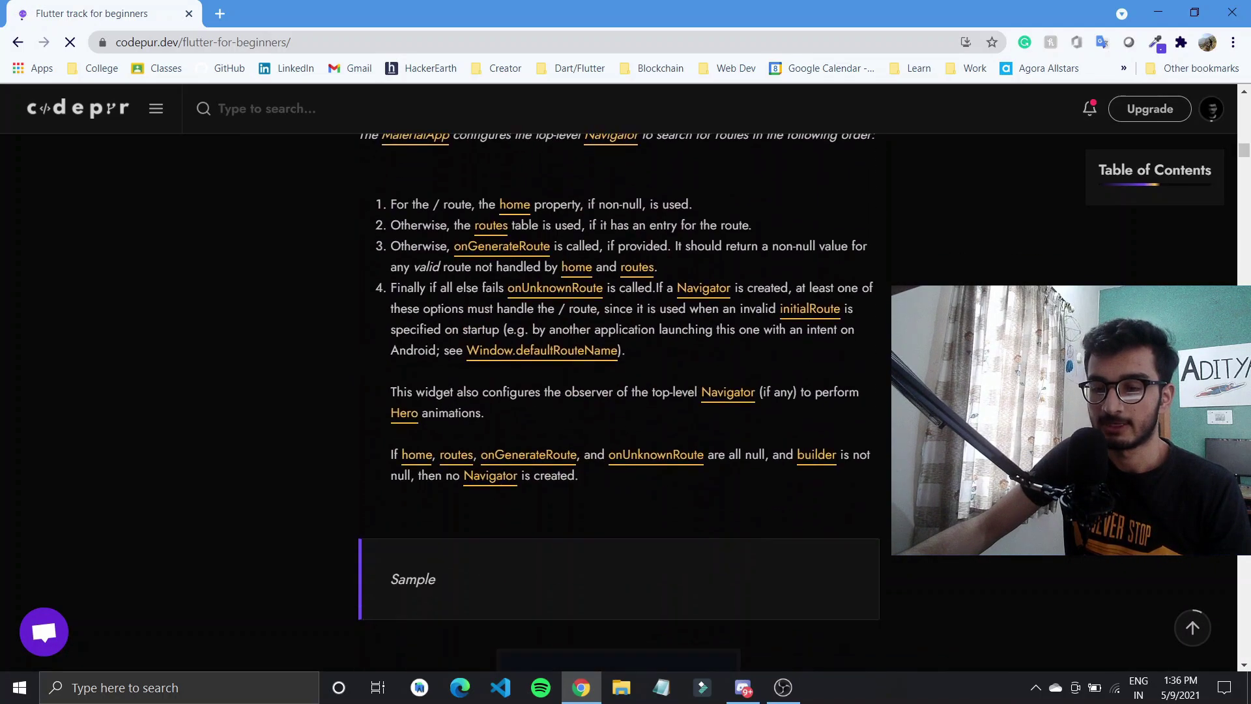
{"action": "left_click_drag", "start_coordinate": [363, 436], "coordinate": [522, 449]}
{"action": "scroll", "coordinate": [521, 449], "scroll_direction": "down", "scroll_amount": 5}
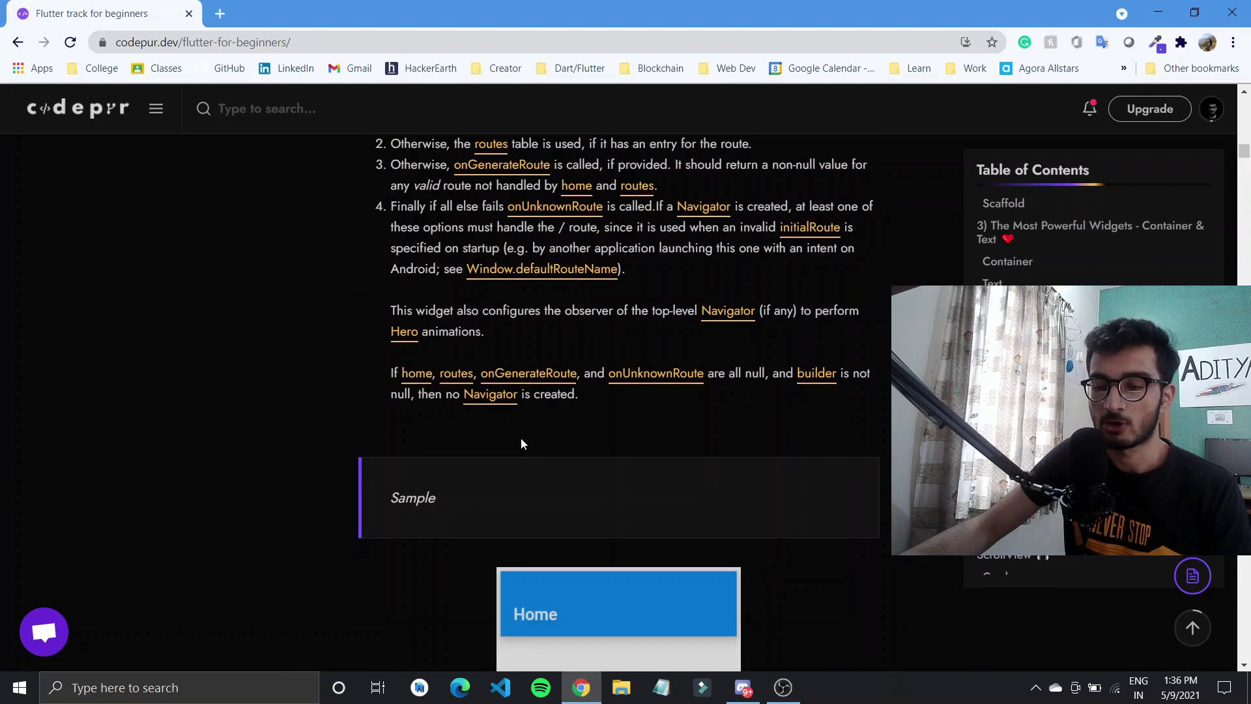
{"action": "scroll", "coordinate": [521, 437], "scroll_direction": "down", "scroll_amount": 4}
{"action": "left_click", "coordinate": [334, 43]}
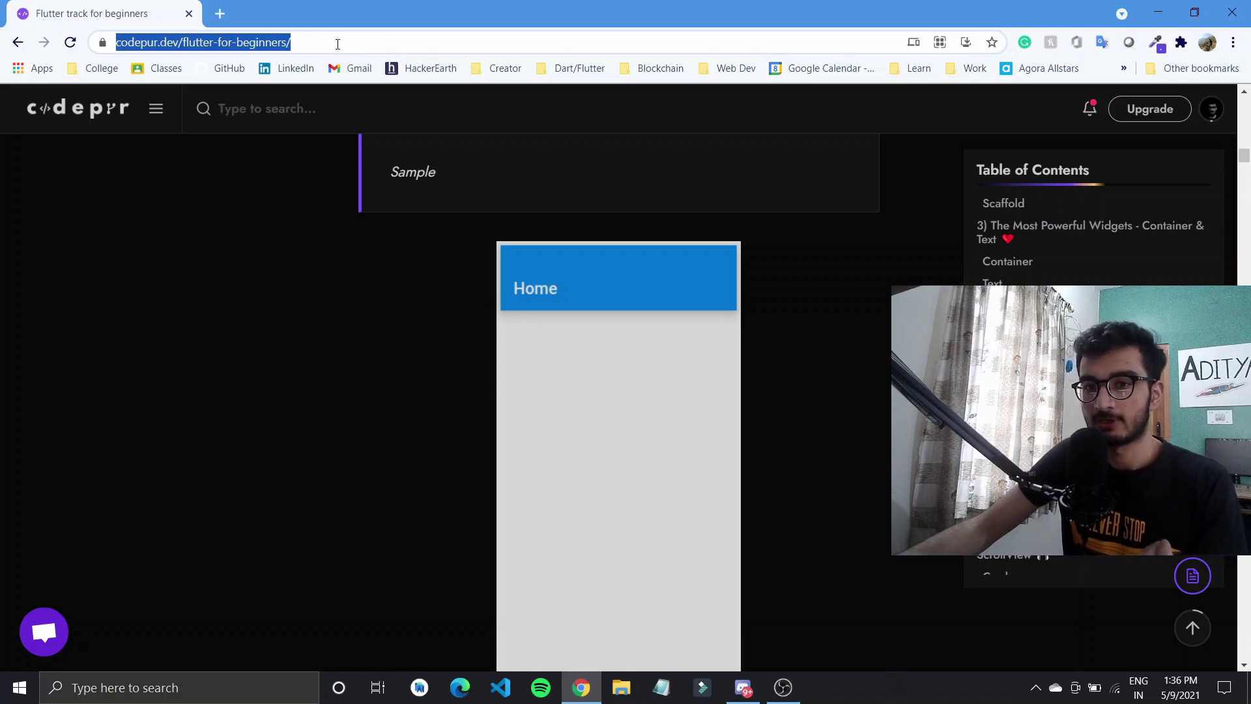
{"action": "left_click", "coordinate": [1170, 10]}
{"action": "scroll", "coordinate": [507, 351], "scroll_direction": "down", "scroll_amount": 3}
{"action": "scroll", "coordinate": [506, 351], "scroll_direction": "up", "scroll_amount": 3}
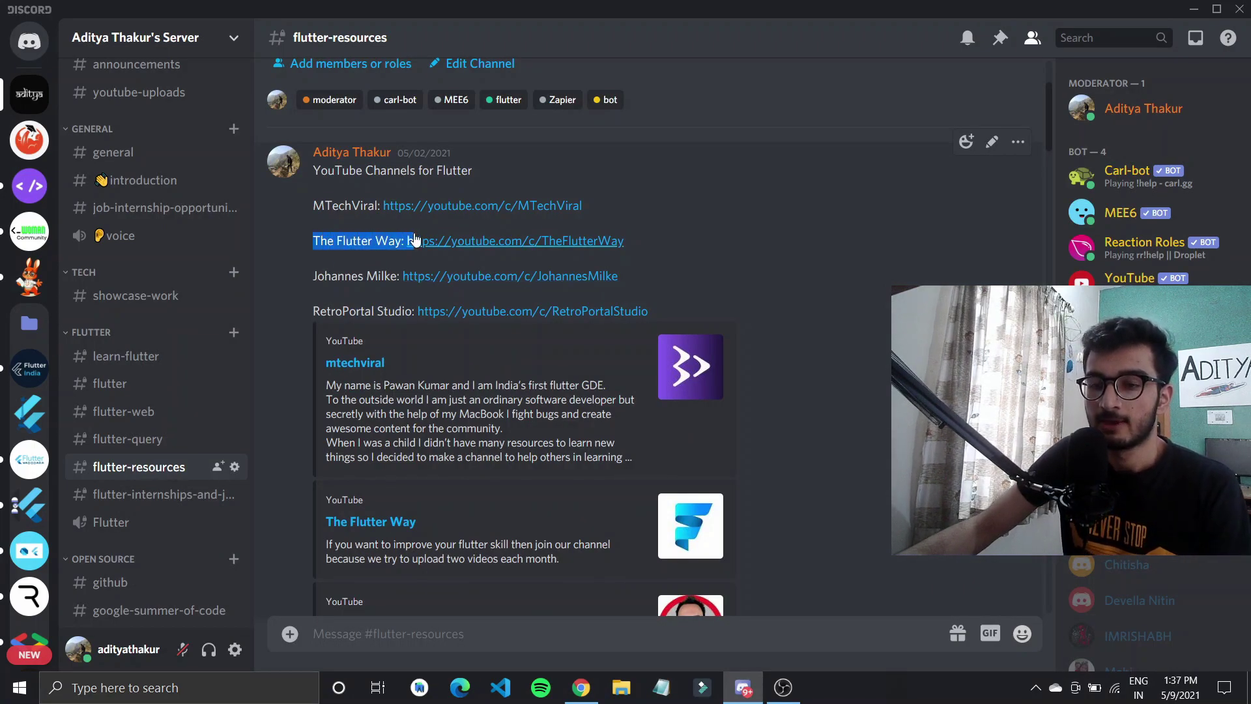
{"action": "scroll", "coordinate": [381, 274], "scroll_direction": "down", "scroll_amount": 4}
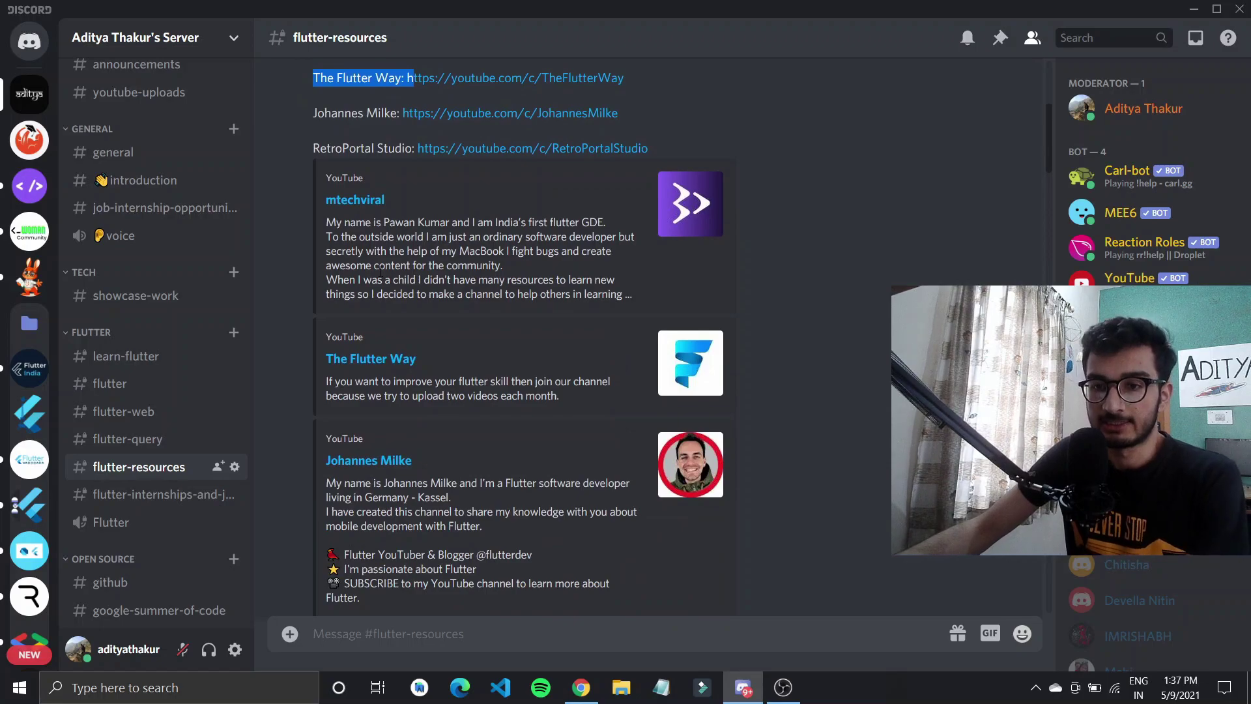
{"action": "scroll", "coordinate": [348, 275], "scroll_direction": "up", "scroll_amount": 4}
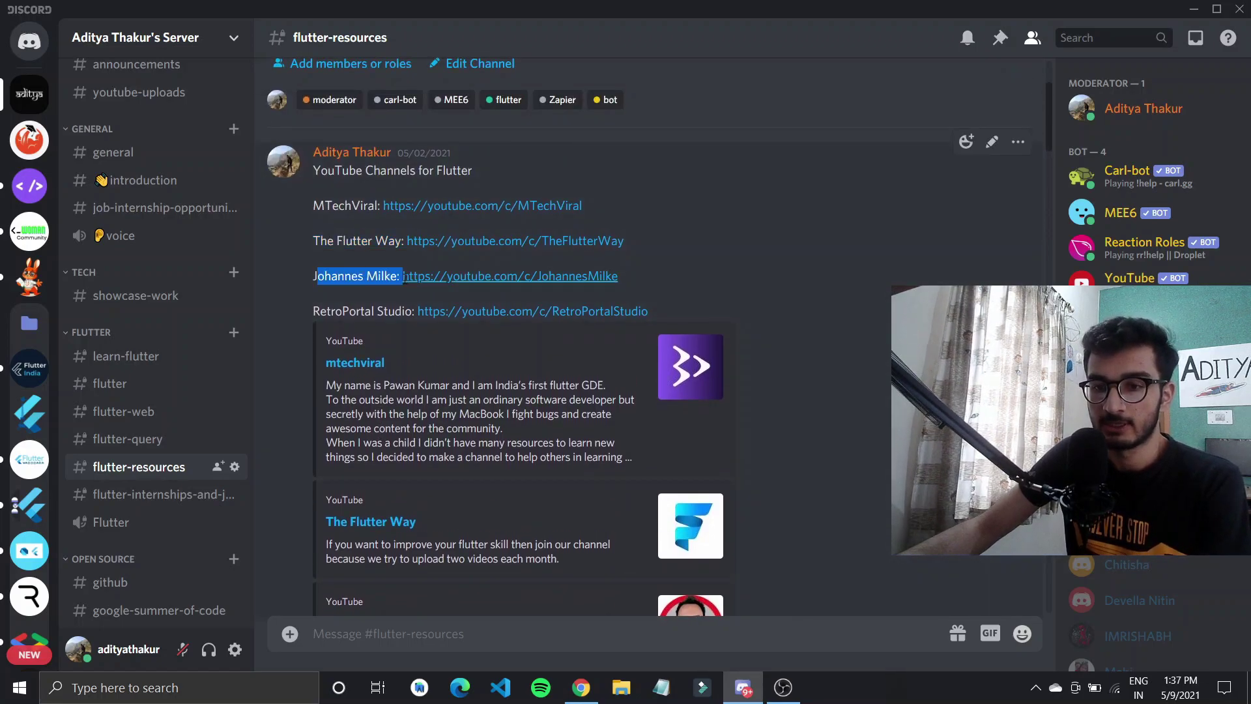
{"action": "scroll", "coordinate": [375, 298], "scroll_direction": "down", "scroll_amount": 7}
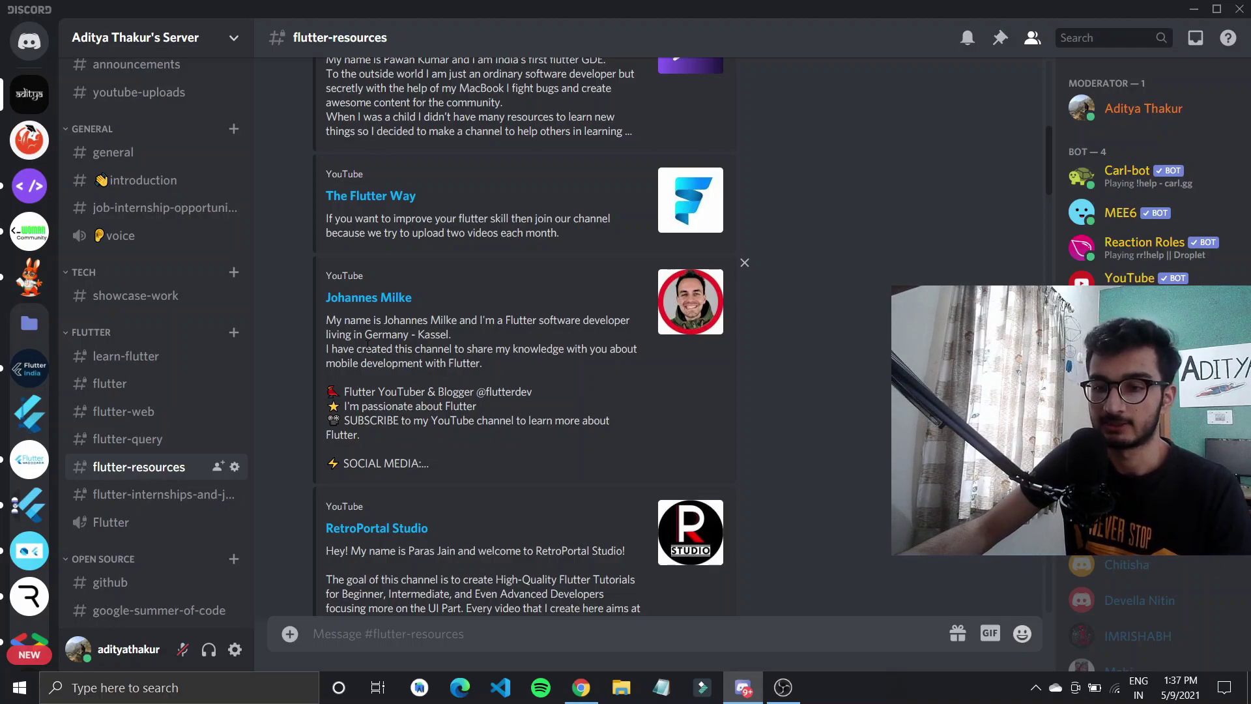
Open the Johannes Milke YouTube channel link from flutter-resources, then switch back to Discord
{"action": "left_click", "coordinate": [373, 299]}
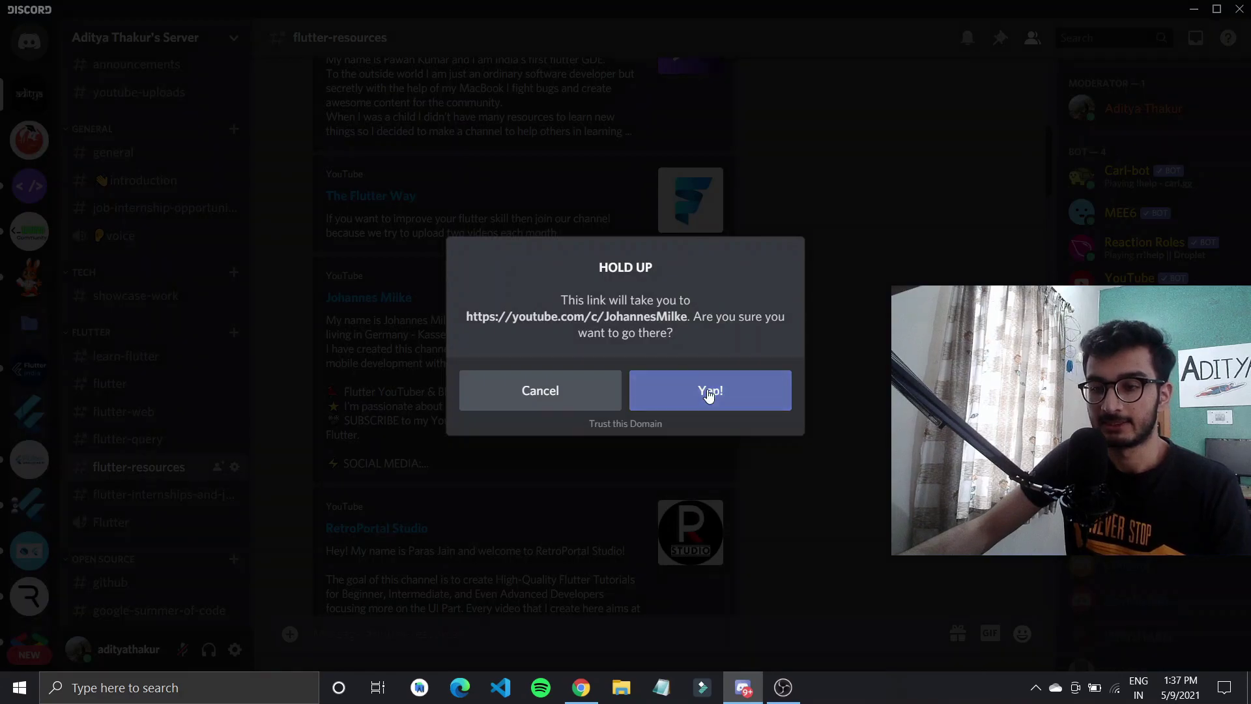
{"action": "left_click", "coordinate": [710, 390]}
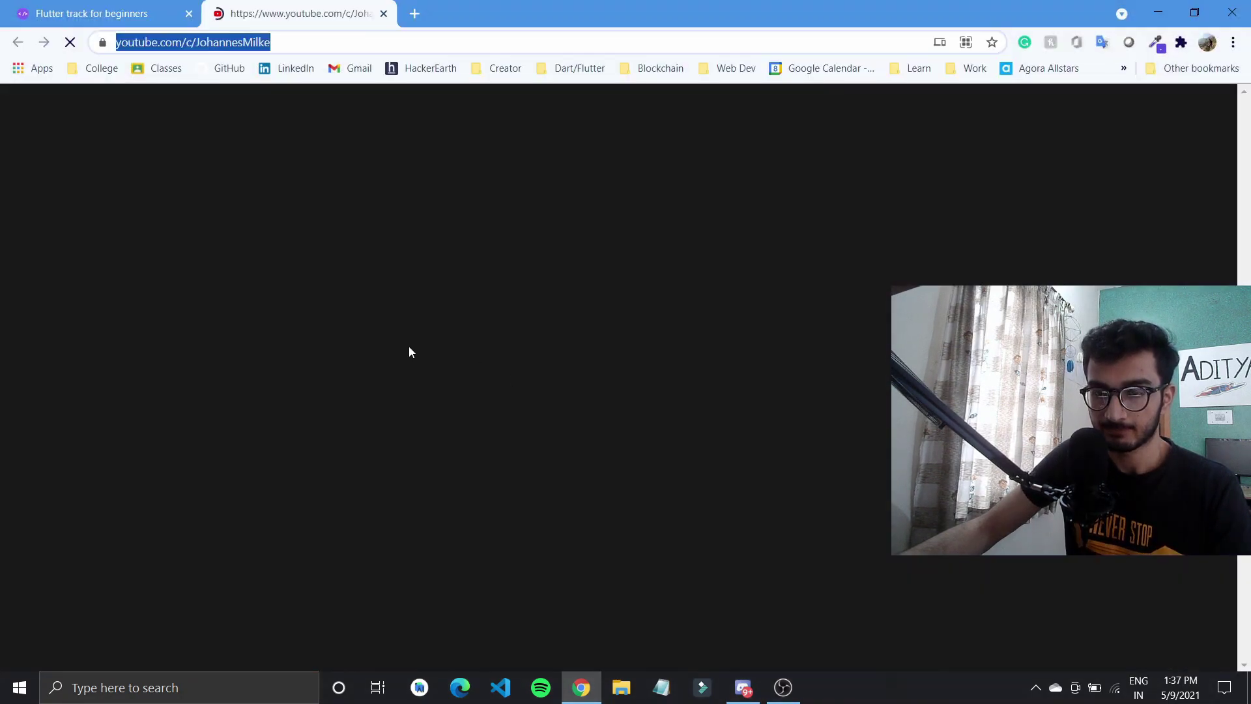
{"action": "key", "text": "alt+Tab"}
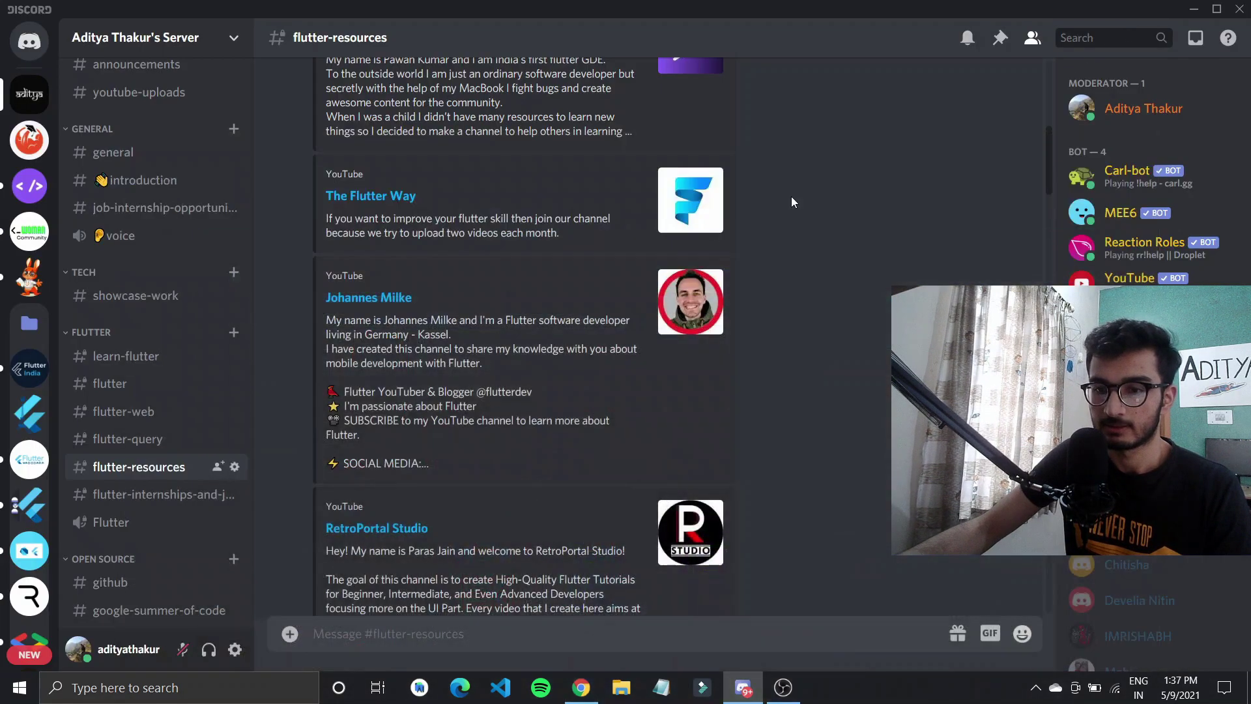
{"action": "scroll", "coordinate": [526, 297], "scroll_direction": "down", "scroll_amount": 3}
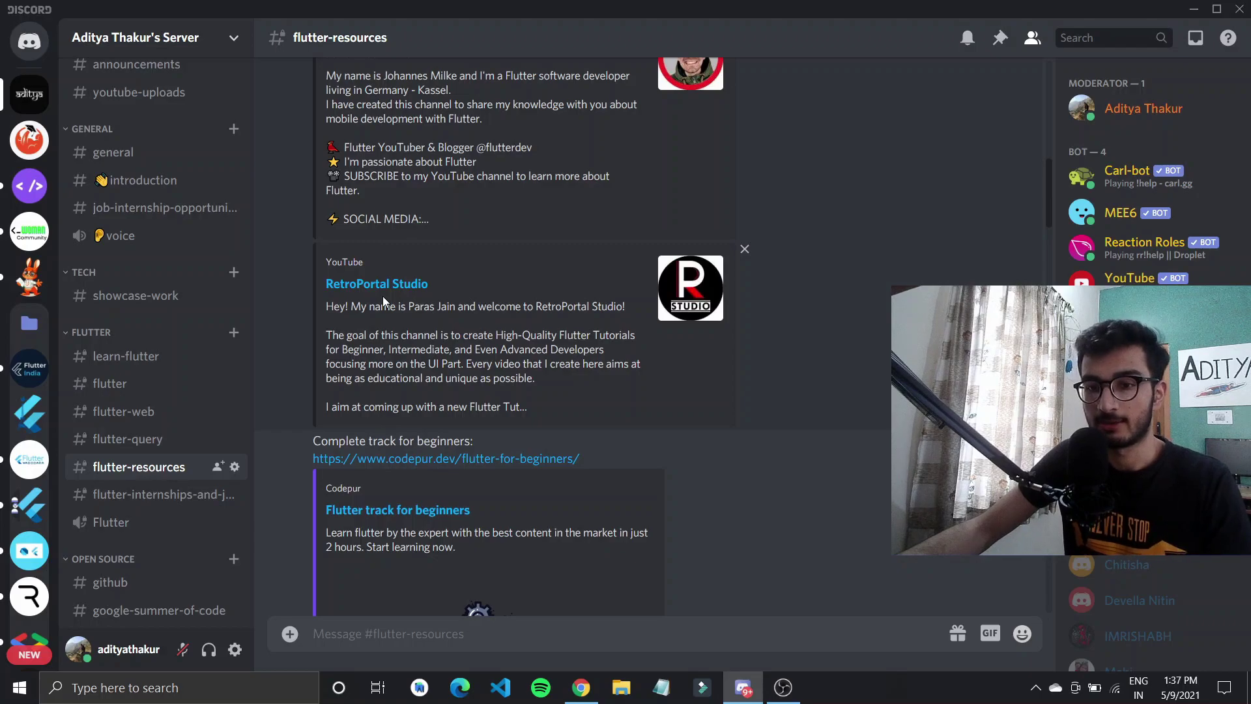
{"action": "scroll", "coordinate": [382, 296], "scroll_direction": "down", "scroll_amount": 3}
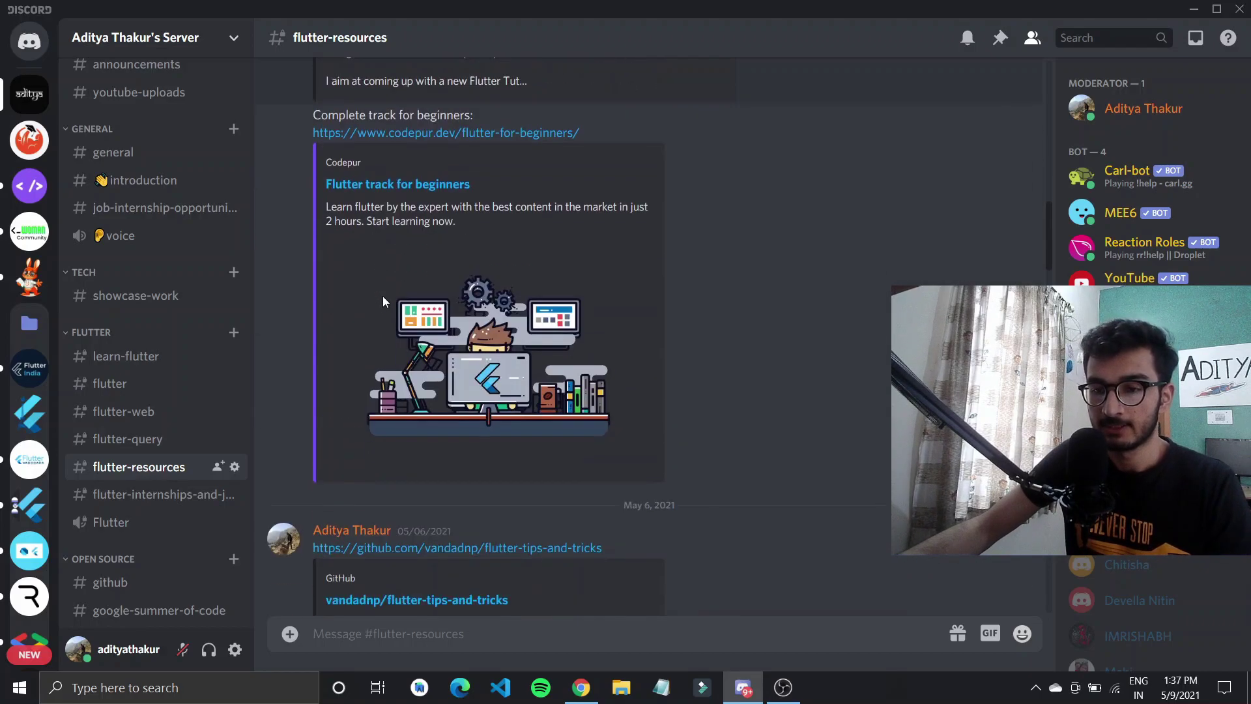
{"action": "scroll", "coordinate": [382, 296], "scroll_direction": "down", "scroll_amount": 3}
{"action": "scroll", "coordinate": [381, 296], "scroll_direction": "down", "scroll_amount": 2}
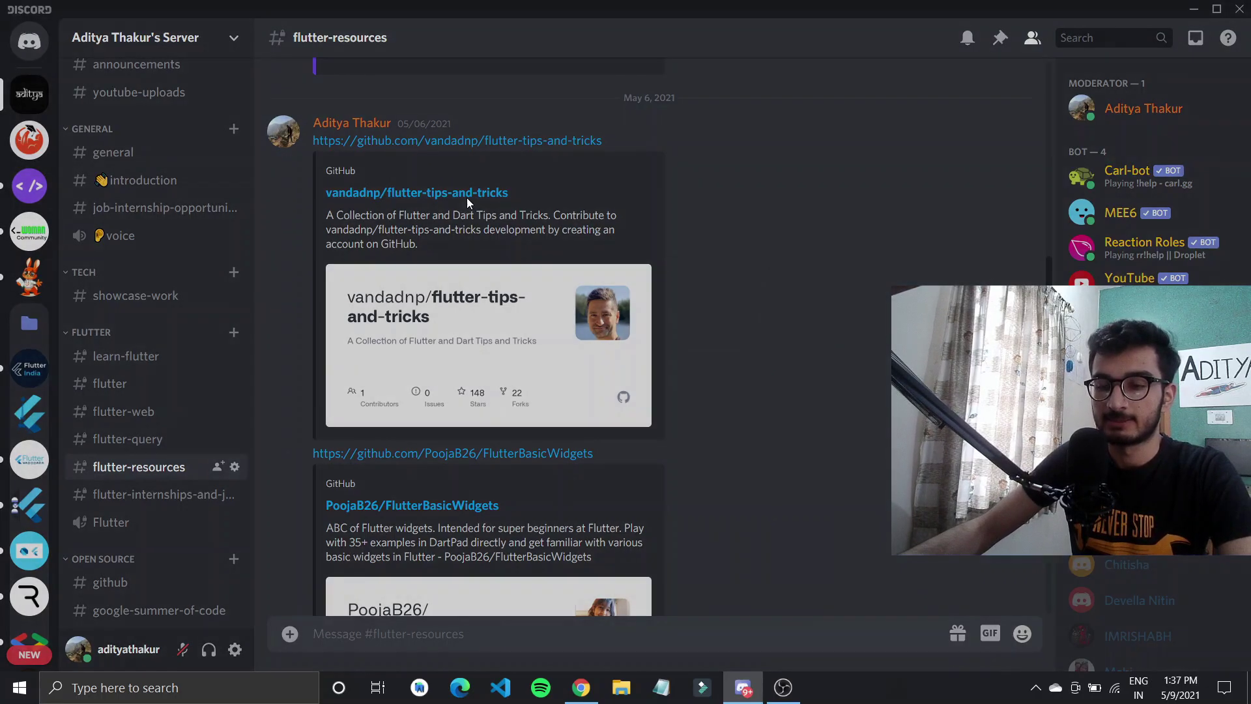
Open the vandadnp/flutter-tips-and-tricks repository, browse its README tips, then minimize Chrome
{"action": "left_click", "coordinate": [467, 199]}
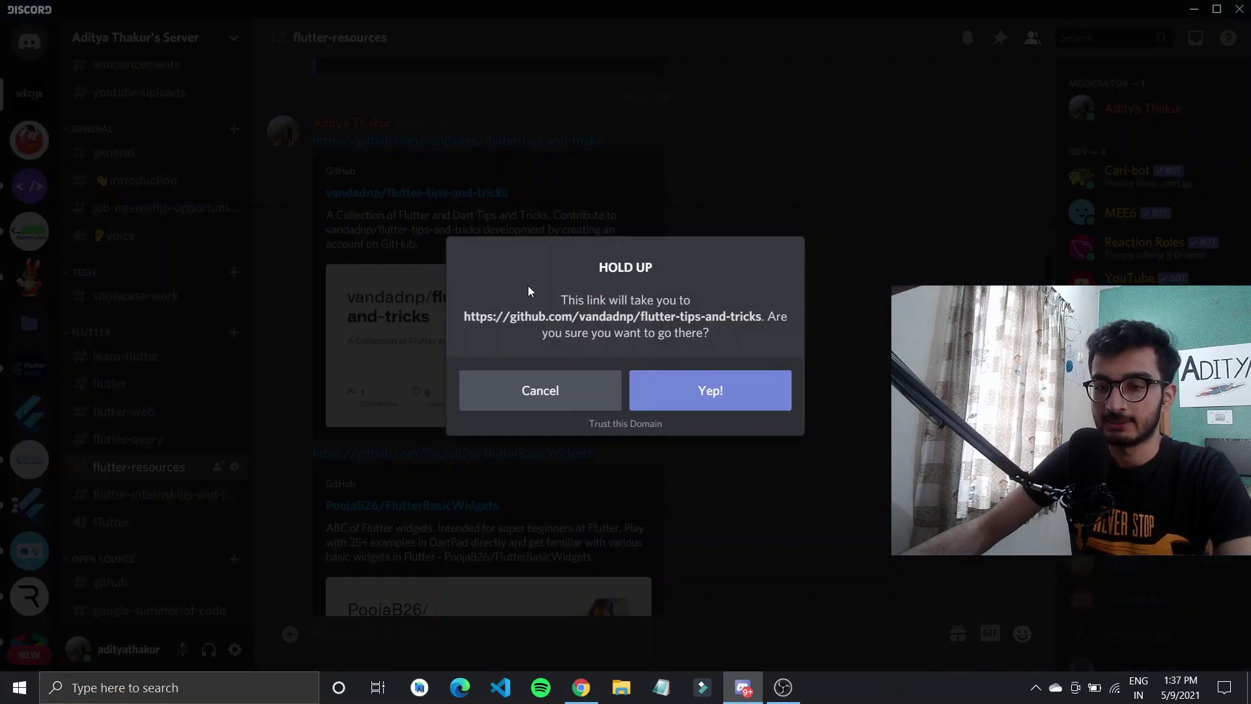
{"action": "left_click", "coordinate": [666, 384]}
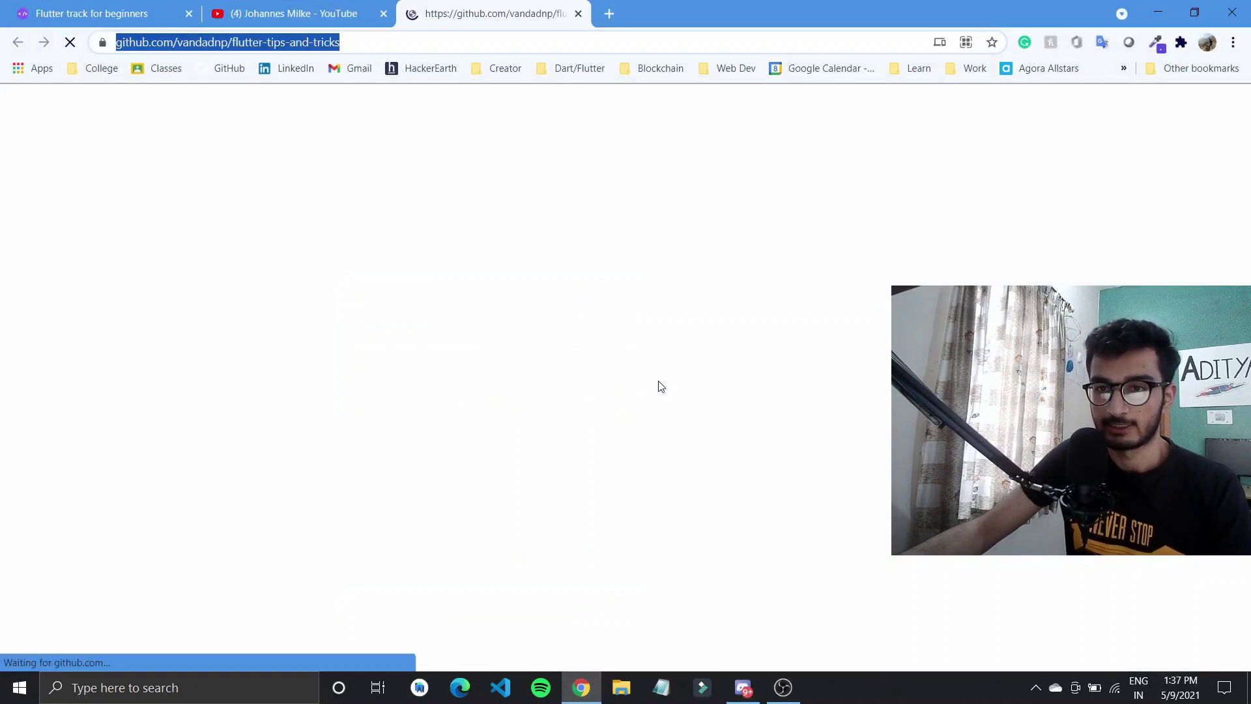
{"action": "scroll", "coordinate": [658, 426], "scroll_direction": "down", "scroll_amount": 5}
{"action": "scroll", "coordinate": [657, 424], "scroll_direction": "down", "scroll_amount": 3}
{"action": "scroll", "coordinate": [658, 425], "scroll_direction": "up", "scroll_amount": 7}
{"action": "scroll", "coordinate": [658, 425], "scroll_direction": "up", "scroll_amount": 1}
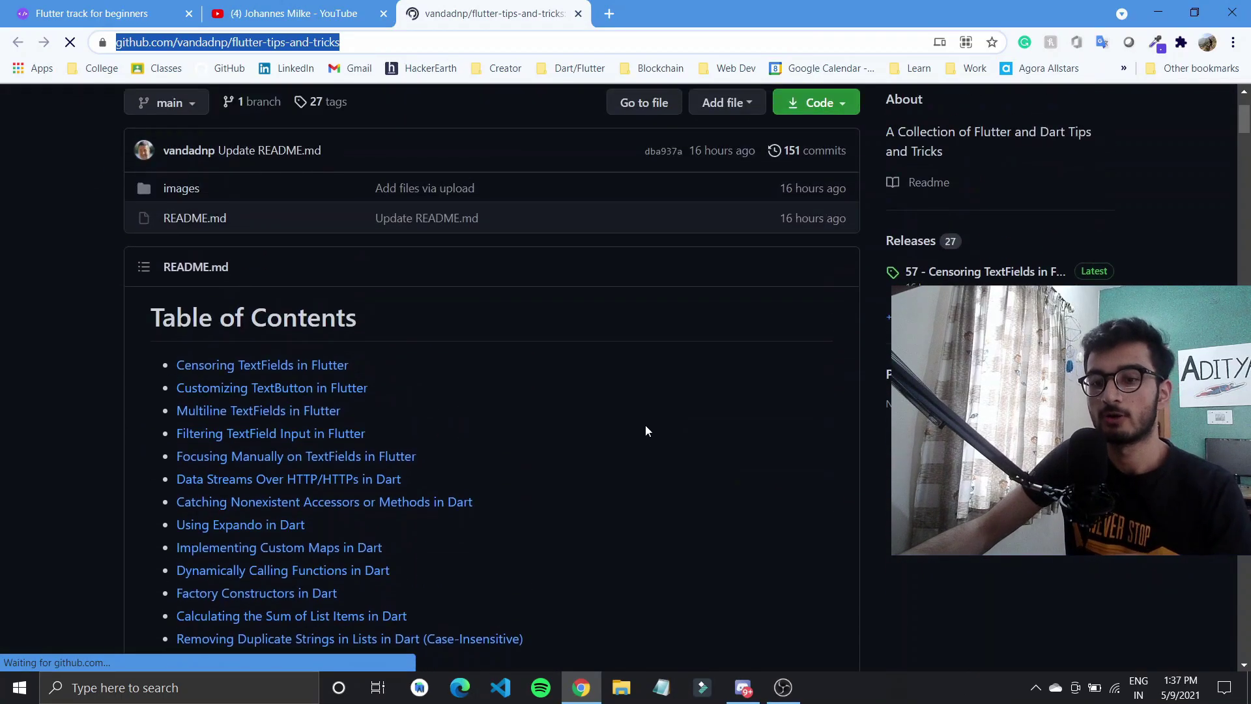
{"action": "scroll", "coordinate": [645, 426], "scroll_direction": "down", "scroll_amount": 8}
{"action": "scroll", "coordinate": [645, 425], "scroll_direction": "down", "scroll_amount": 8}
{"action": "scroll", "coordinate": [646, 425], "scroll_direction": "down", "scroll_amount": 6}
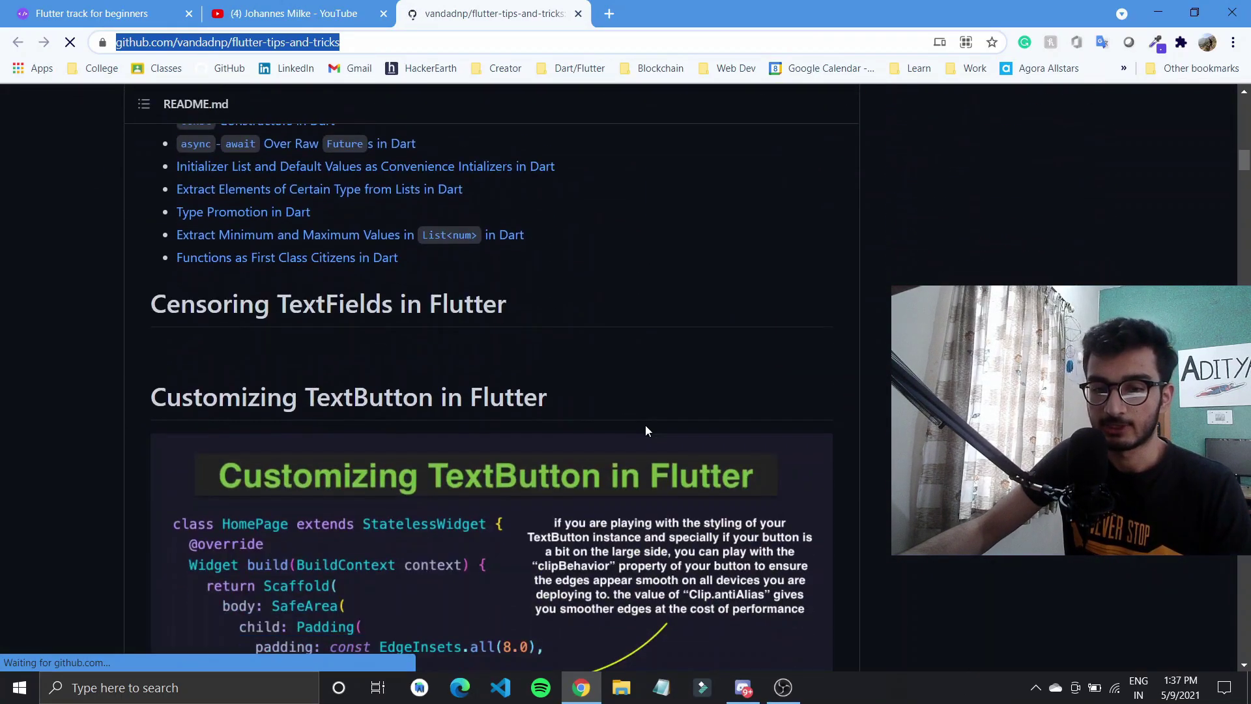
{"action": "scroll", "coordinate": [645, 425], "scroll_direction": "down", "scroll_amount": 4}
{"action": "scroll", "coordinate": [644, 425], "scroll_direction": "up", "scroll_amount": 3}
{"action": "scroll", "coordinate": [646, 424], "scroll_direction": "down", "scroll_amount": 3}
{"action": "scroll", "coordinate": [645, 426], "scroll_direction": "up", "scroll_amount": 2}
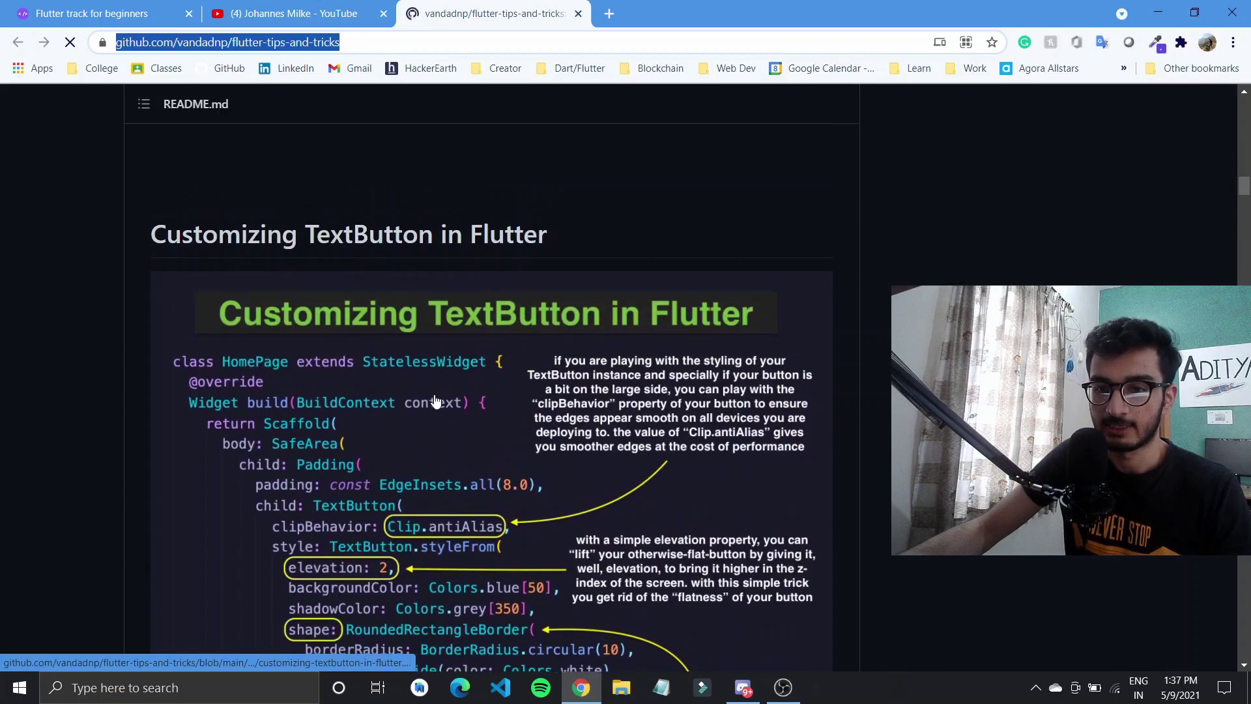
{"action": "scroll", "coordinate": [437, 402], "scroll_direction": "down", "scroll_amount": 5}
{"action": "scroll", "coordinate": [436, 401], "scroll_direction": "down", "scroll_amount": 6}
{"action": "scroll", "coordinate": [622, 355], "scroll_direction": "down", "scroll_amount": 3}
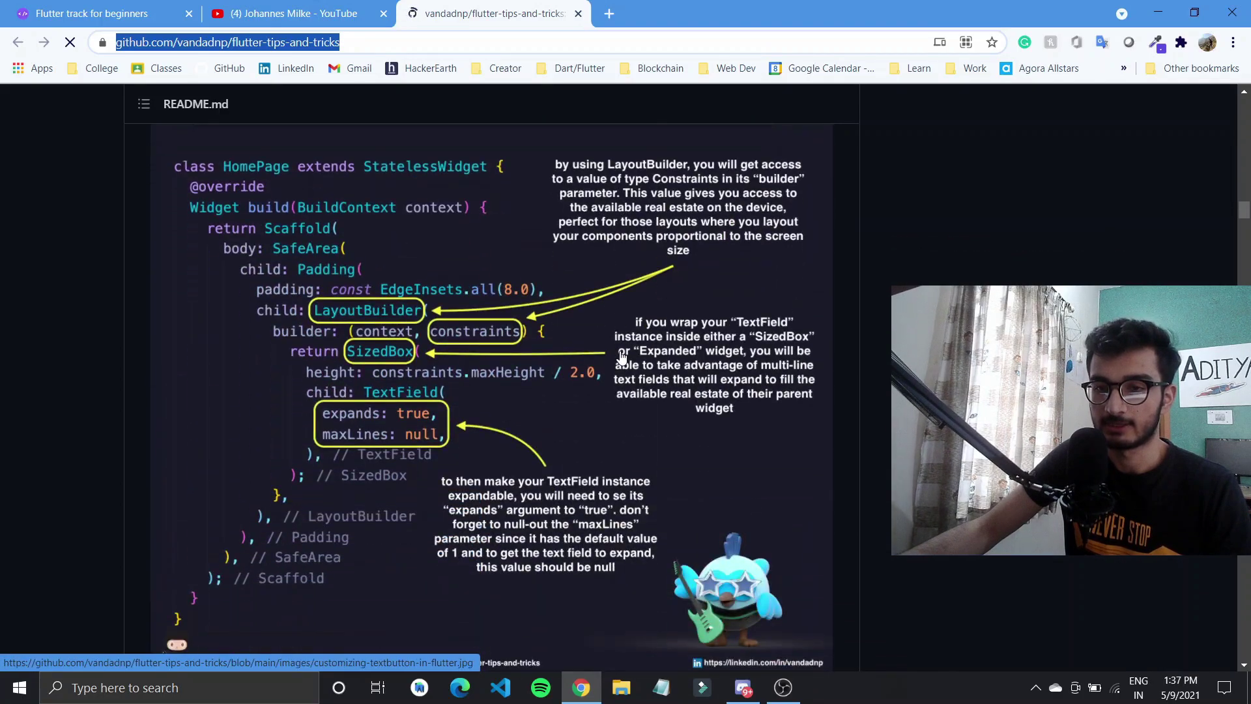
{"action": "scroll", "coordinate": [622, 354], "scroll_direction": "up", "scroll_amount": 2}
{"action": "scroll", "coordinate": [621, 353], "scroll_direction": "down", "scroll_amount": 2}
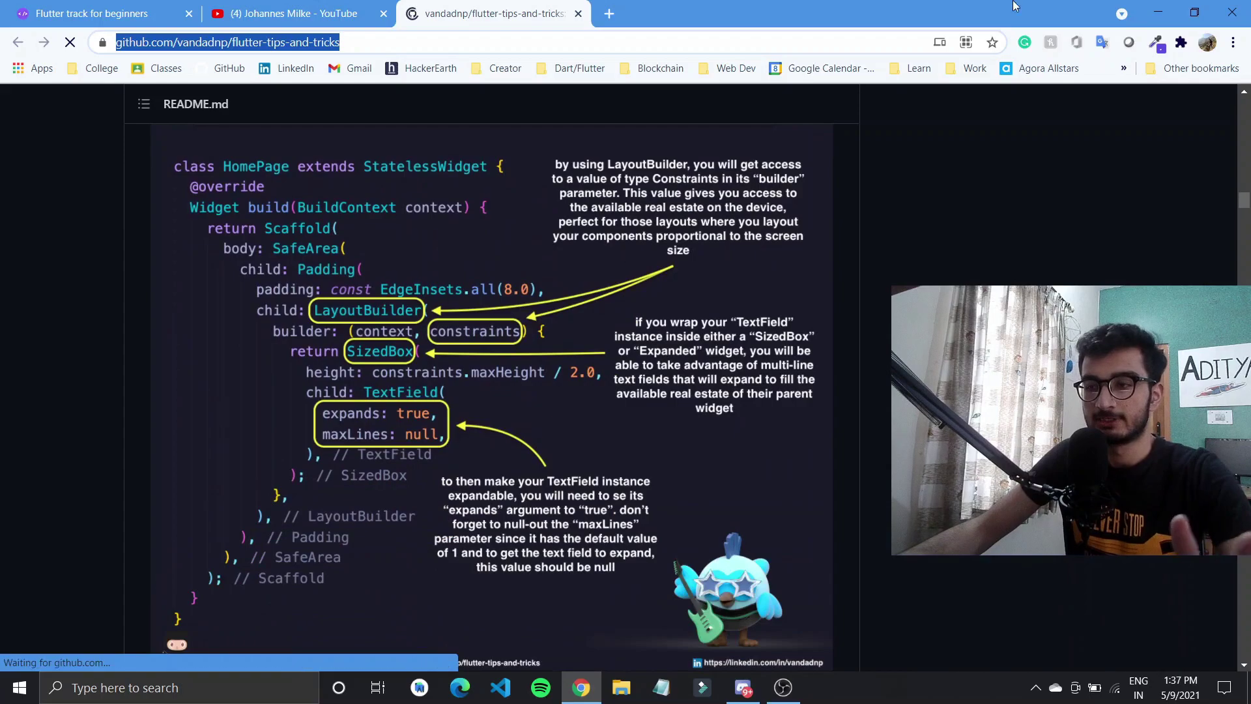
{"action": "left_click", "coordinate": [1160, 9]}
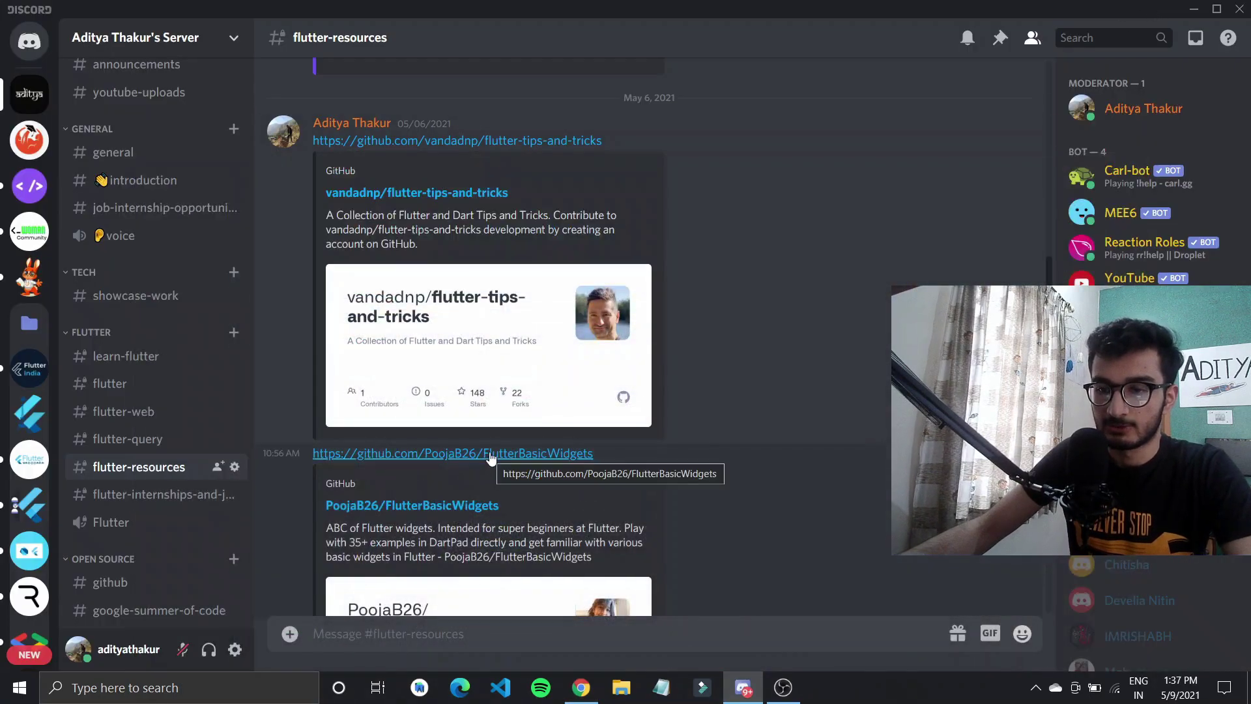
{"action": "scroll", "coordinate": [471, 466], "scroll_direction": "down", "scroll_amount": 3}
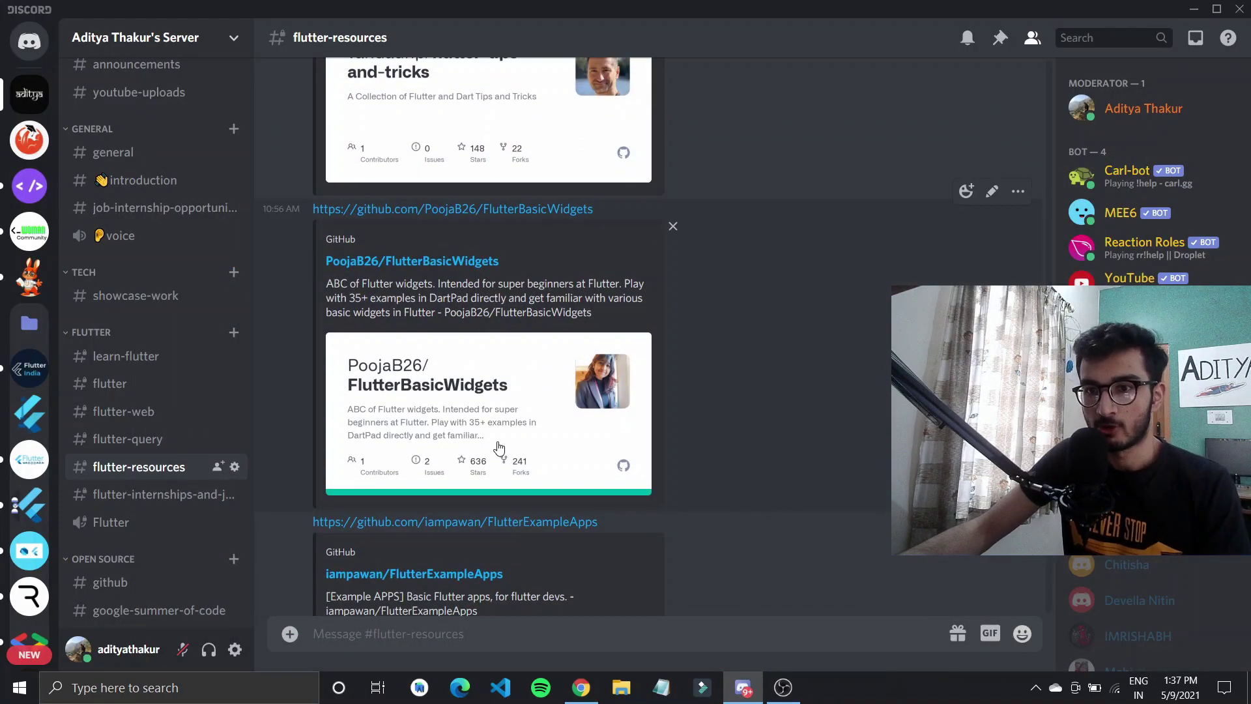
{"action": "mouse_move", "coordinate": [518, 265]}
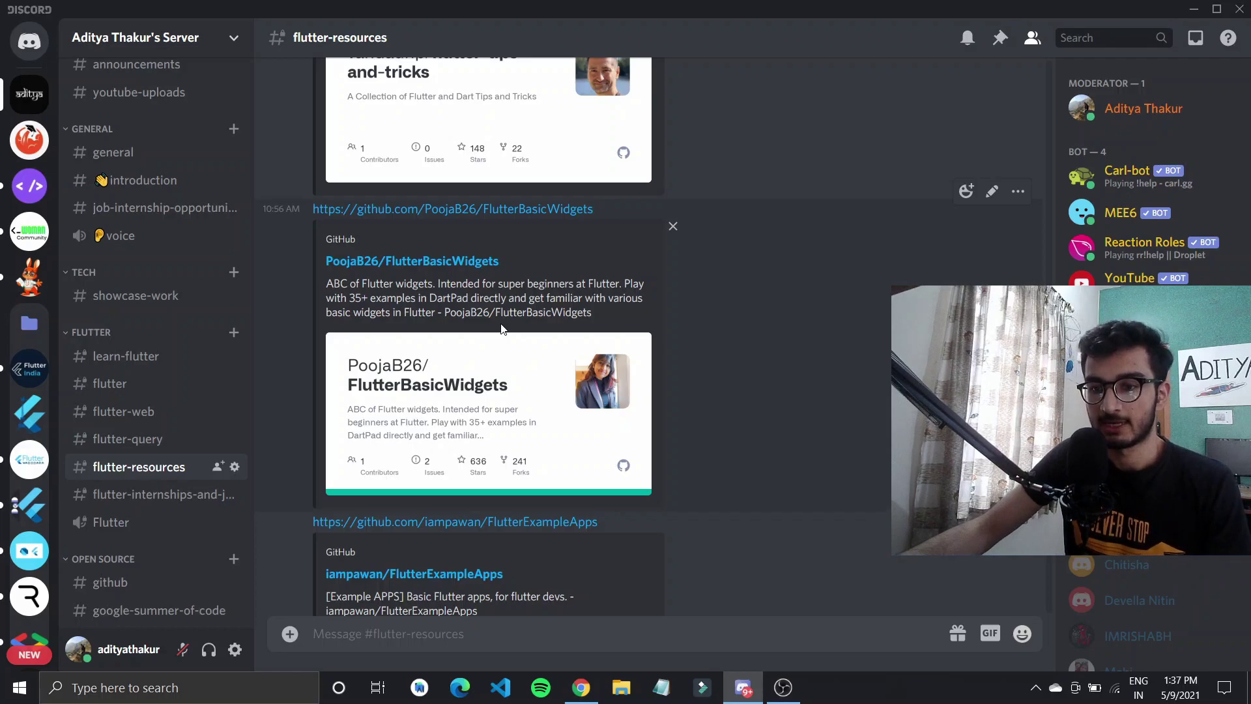
{"action": "scroll", "coordinate": [501, 330], "scroll_direction": "down", "scroll_amount": 4}
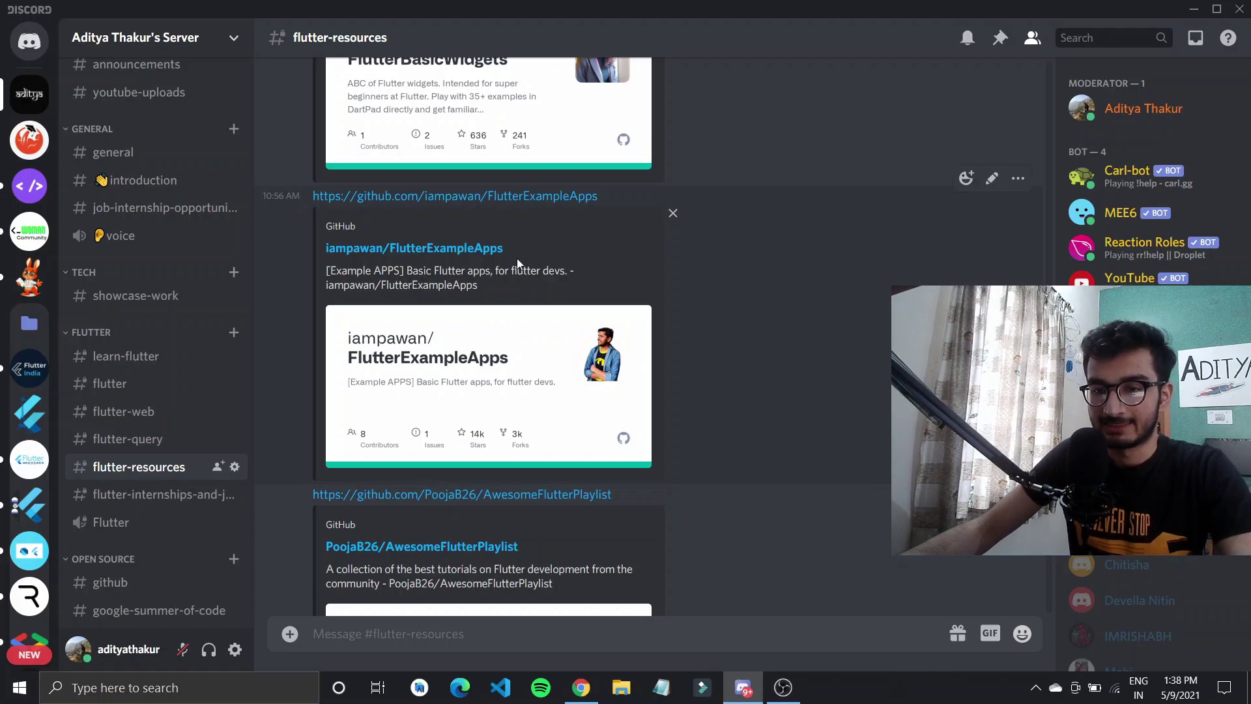
Open the iampawan/FlutterExampleApps repository and browse its README down to the Advanced list
{"action": "left_click", "coordinate": [556, 196]}
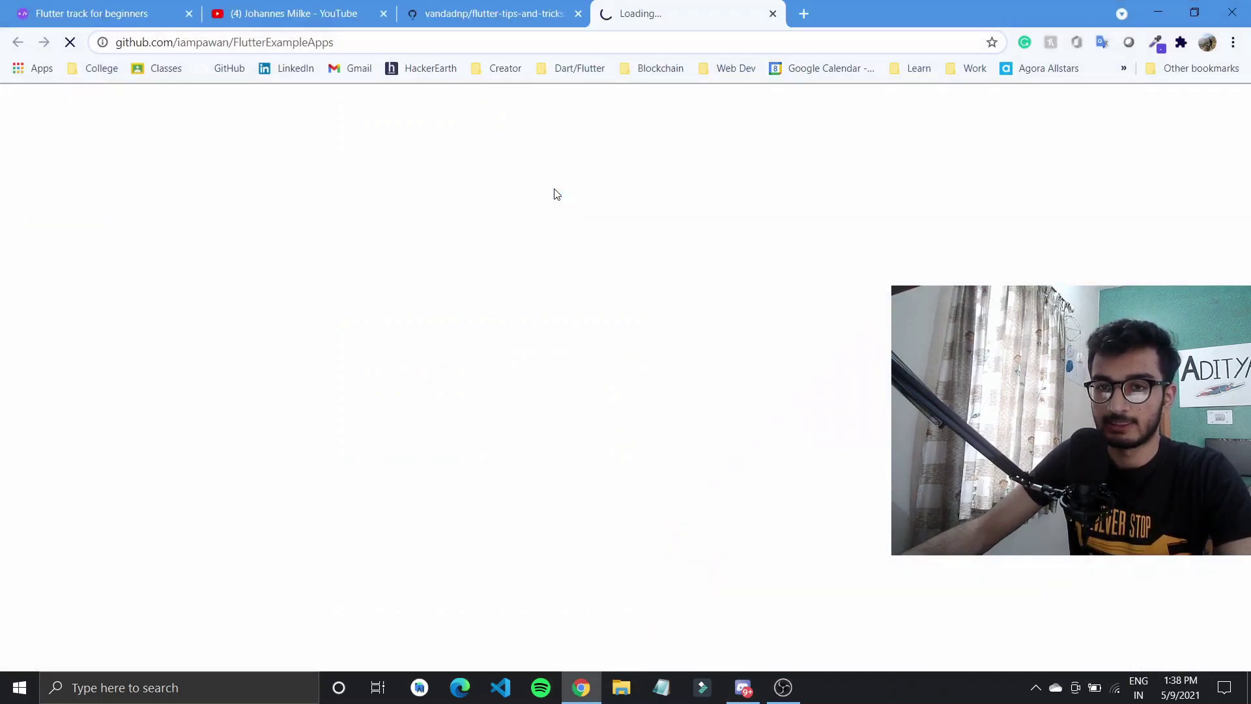
{"action": "scroll", "coordinate": [527, 255], "scroll_direction": "down", "scroll_amount": 5}
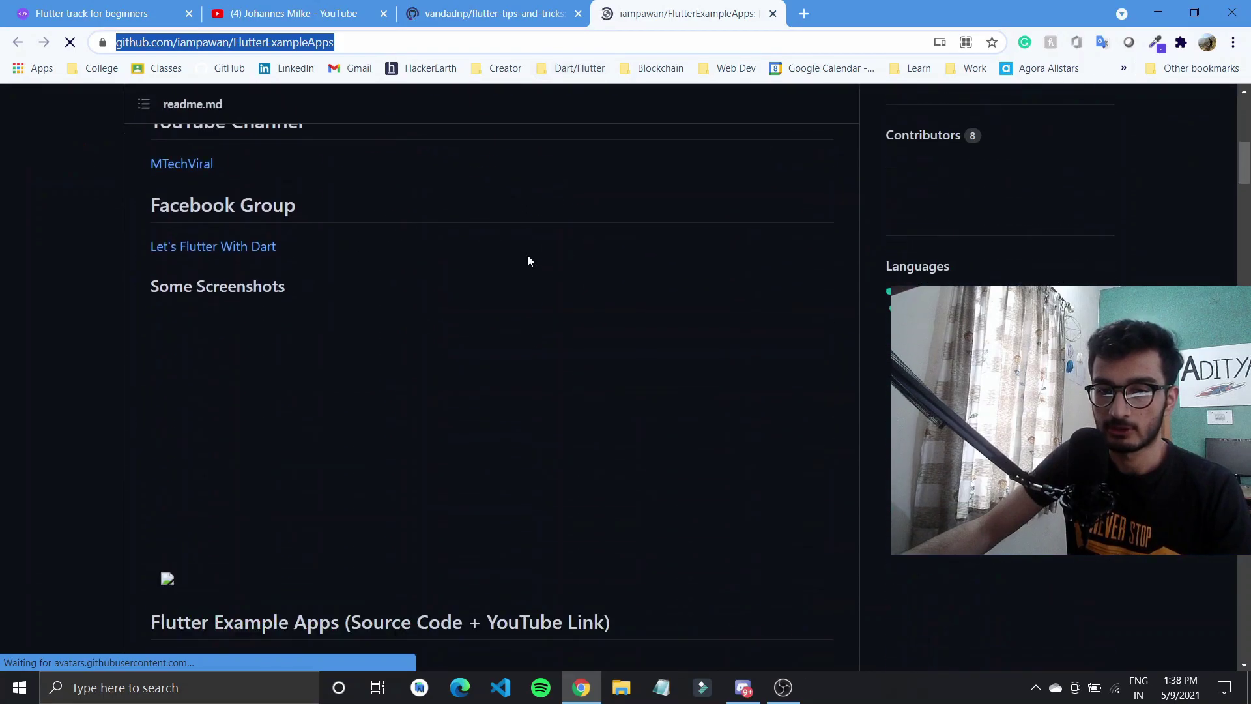
{"action": "scroll", "coordinate": [527, 255], "scroll_direction": "down", "scroll_amount": 3}
{"action": "scroll", "coordinate": [283, 318], "scroll_direction": "down", "scroll_amount": 3}
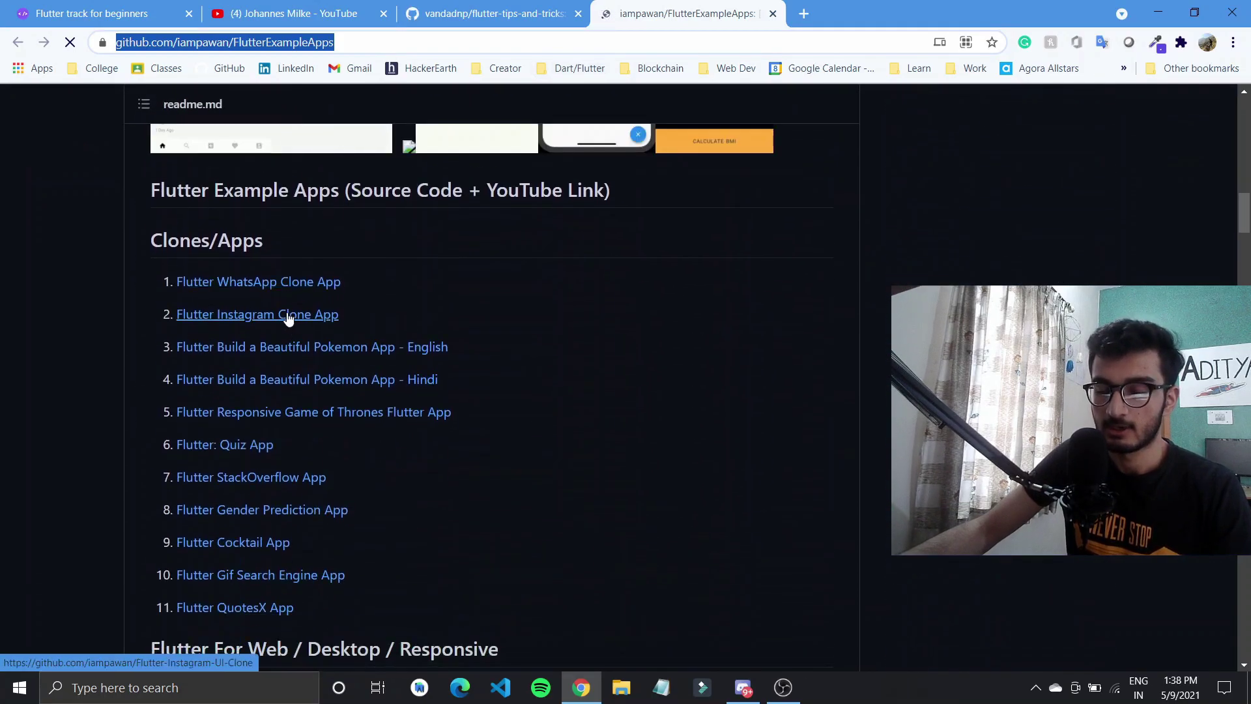
{"action": "scroll", "coordinate": [284, 318], "scroll_direction": "down", "scroll_amount": 3}
{"action": "scroll", "coordinate": [284, 318], "scroll_direction": "down", "scroll_amount": 3}
{"action": "scroll", "coordinate": [284, 318], "scroll_direction": "down", "scroll_amount": 3}
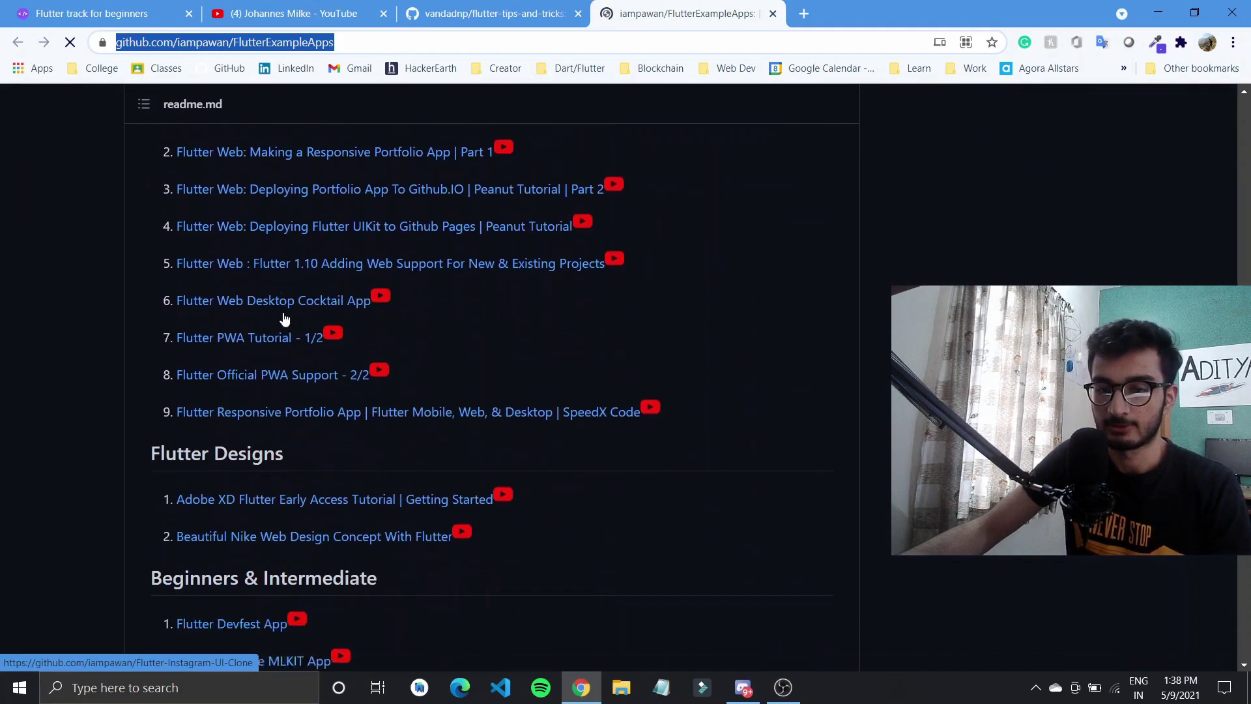
{"action": "scroll", "coordinate": [284, 318], "scroll_direction": "down", "scroll_amount": 3}
{"action": "scroll", "coordinate": [284, 318], "scroll_direction": "down", "scroll_amount": 2}
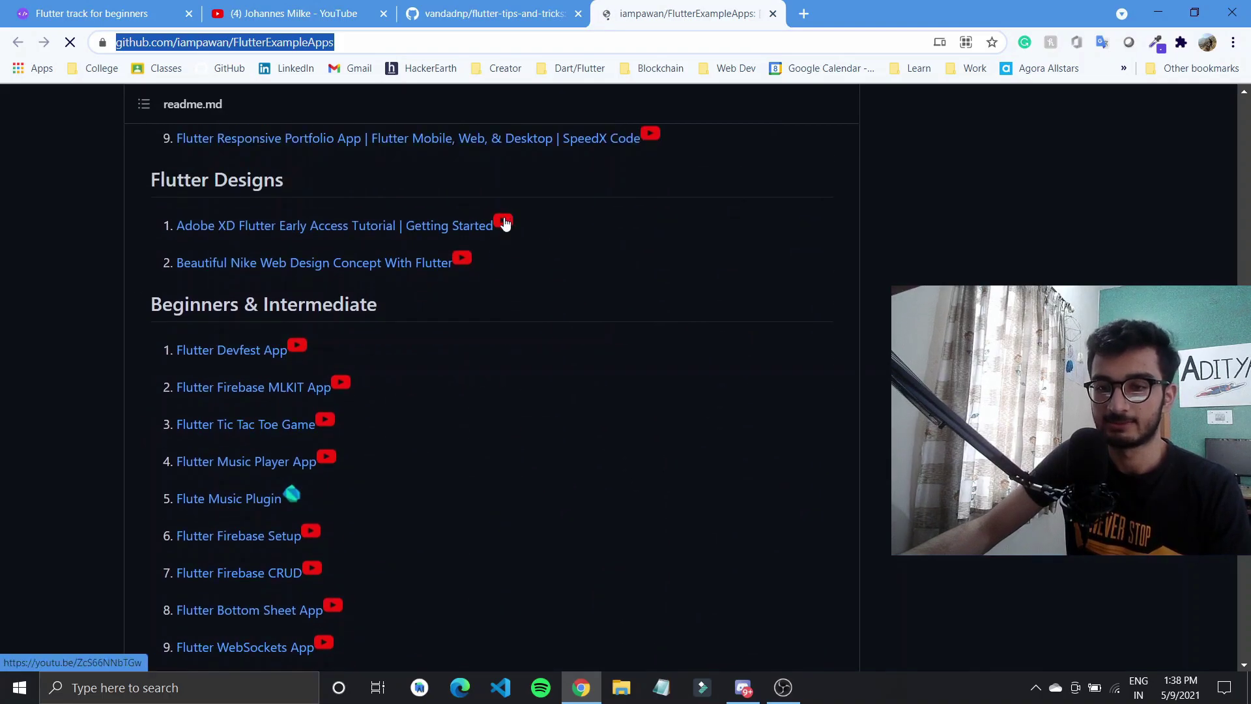
{"action": "scroll", "coordinate": [499, 223], "scroll_direction": "down", "scroll_amount": 3}
{"action": "scroll", "coordinate": [494, 226], "scroll_direction": "down", "scroll_amount": 5}
{"action": "scroll", "coordinate": [484, 231], "scroll_direction": "down", "scroll_amount": 4}
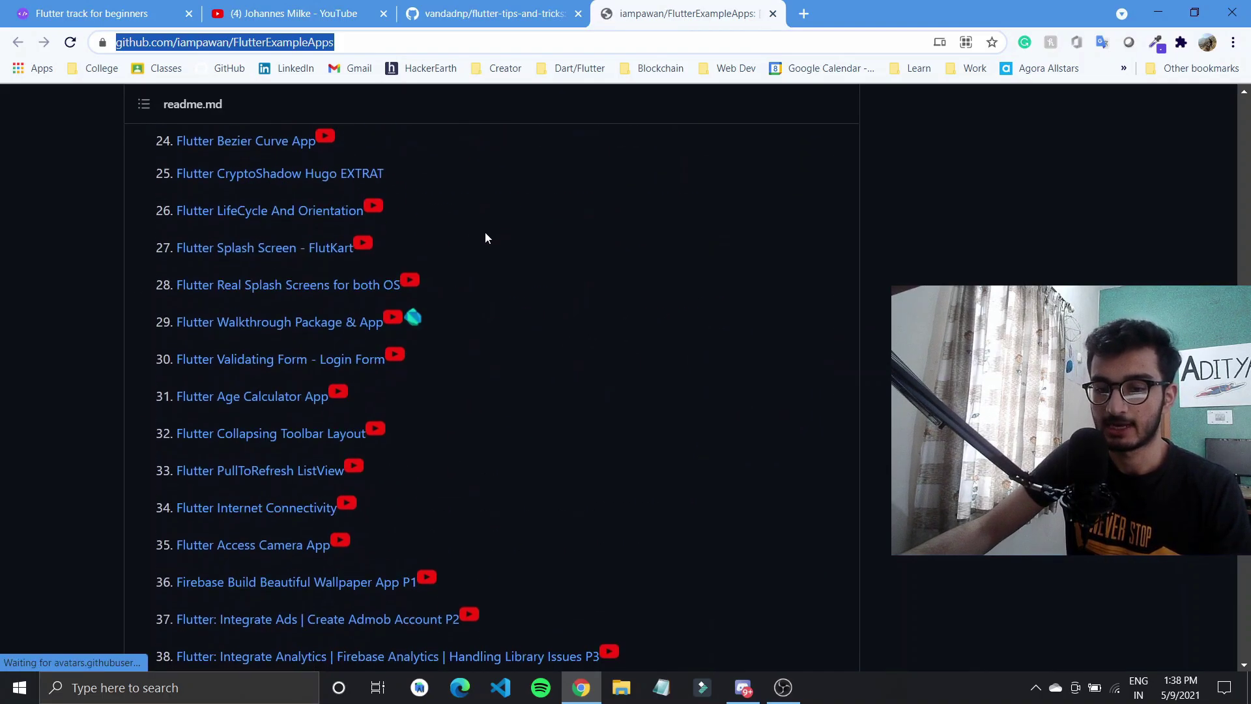
{"action": "scroll", "coordinate": [485, 232], "scroll_direction": "down", "scroll_amount": 5}
{"action": "scroll", "coordinate": [487, 239], "scroll_direction": "down", "scroll_amount": 5}
{"action": "scroll", "coordinate": [487, 238], "scroll_direction": "down", "scroll_amount": 4}
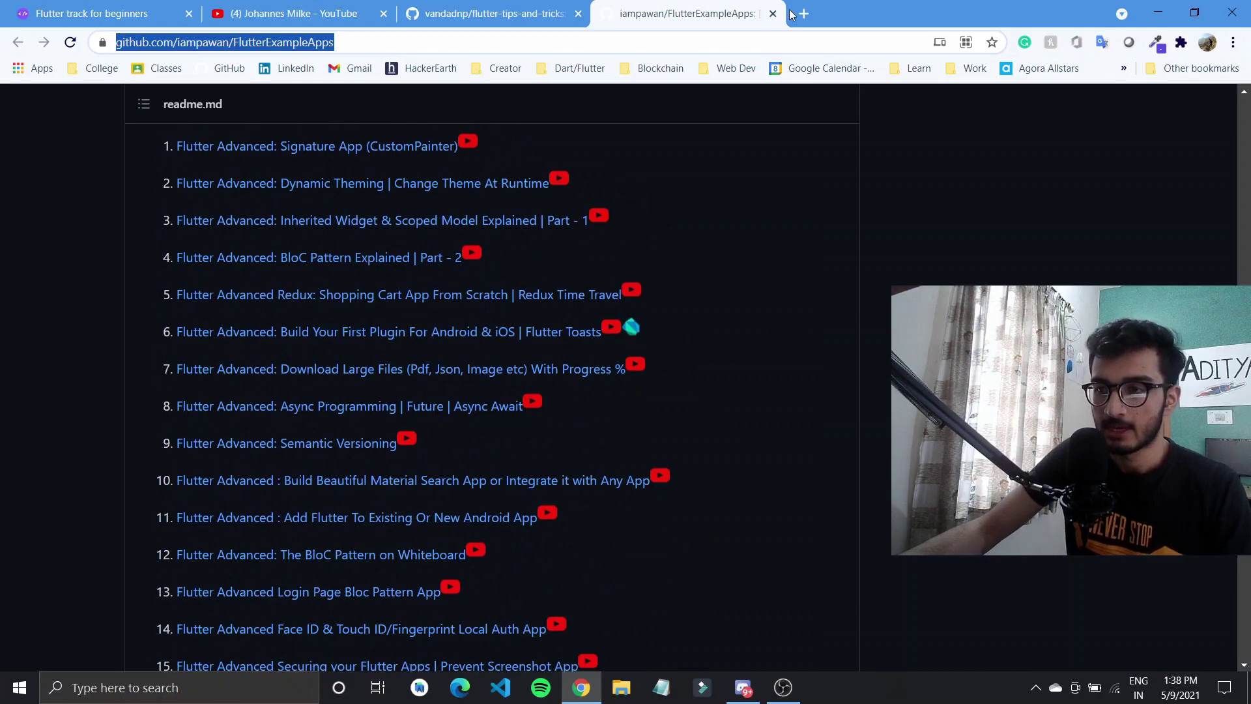